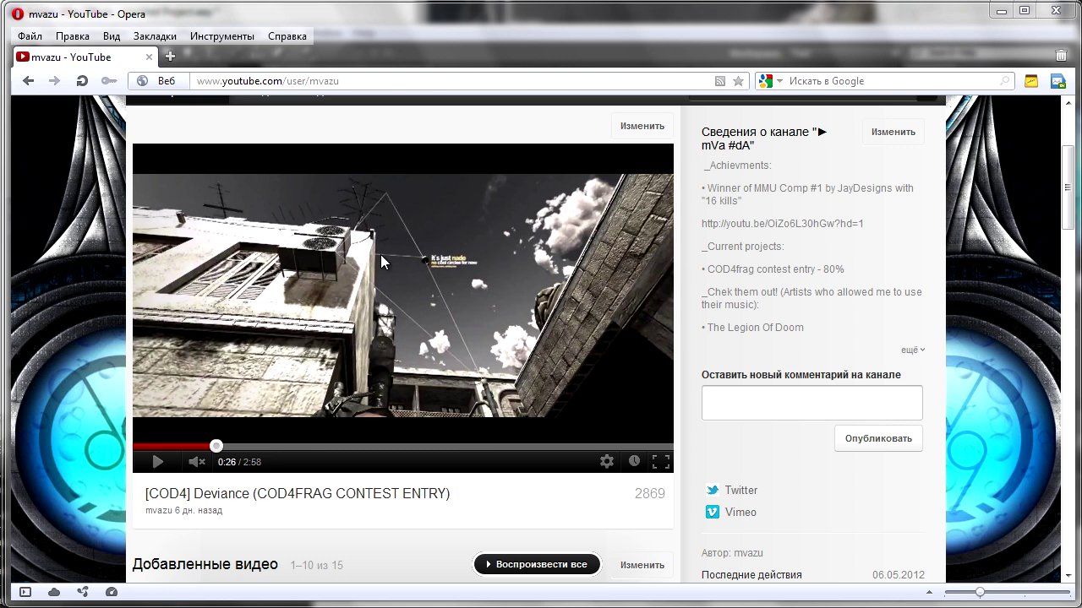
Open and dismiss the player options menu on the example beam-line YouTube video in Opera.
right_click(358, 222)
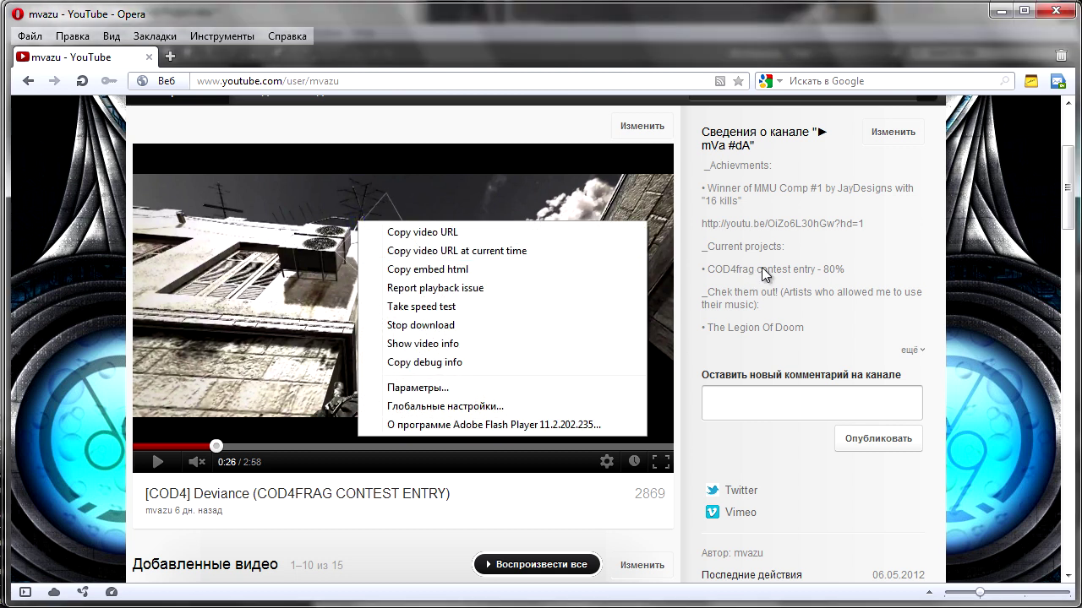
click(761, 269)
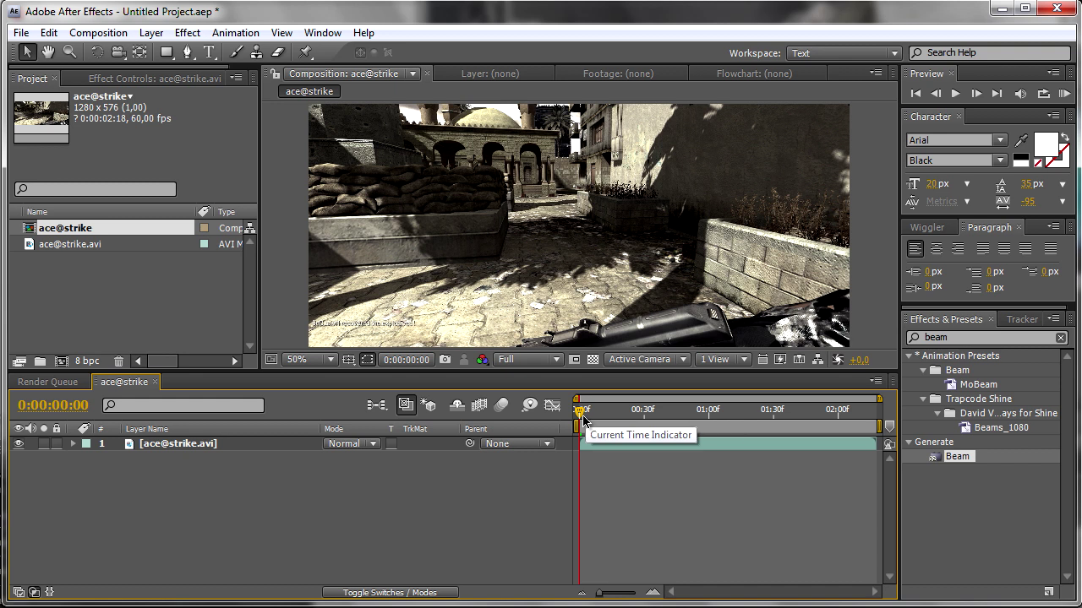
drag(584, 414, 706, 441)
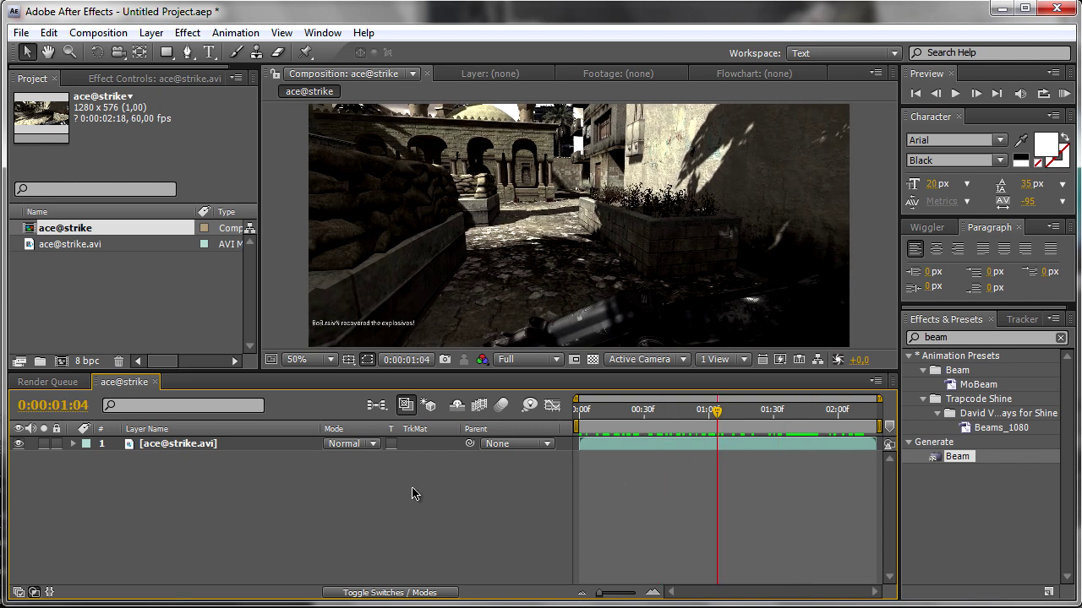
click(378, 499)
right_click(213, 448)
click(261, 518)
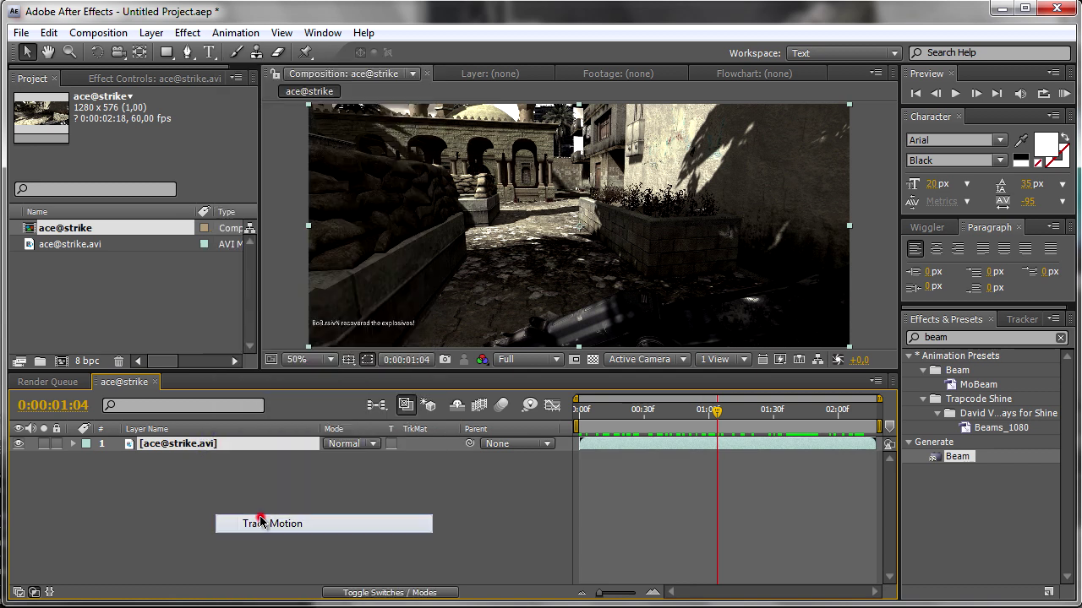
scroll(593, 233, up, 2)
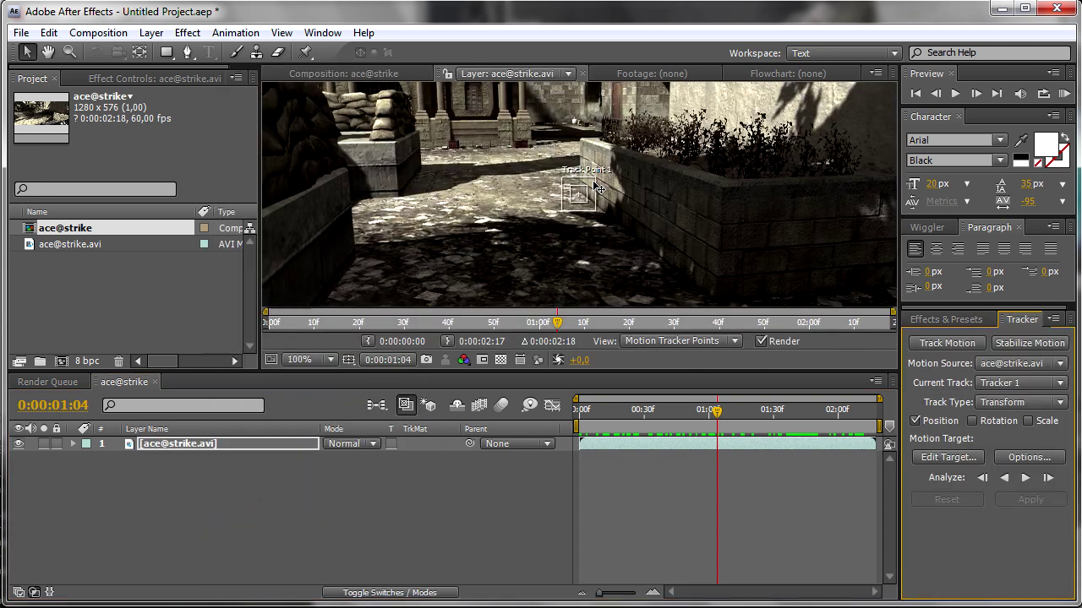
drag(594, 186, 414, 137)
key(space)
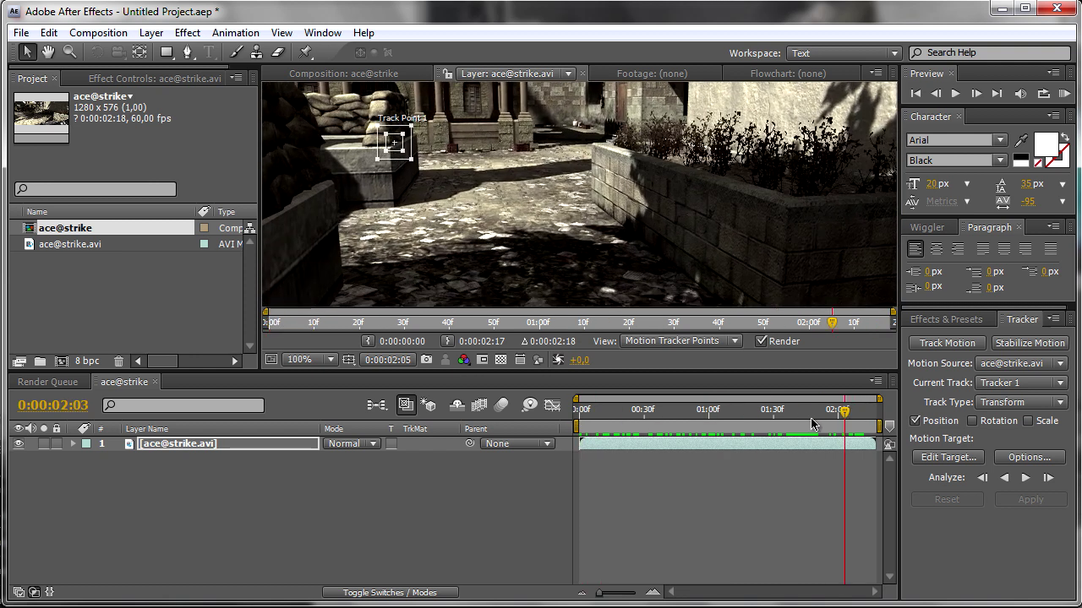
key(space)
scroll(433, 234, up, 1)
scroll(606, 163, up, 1)
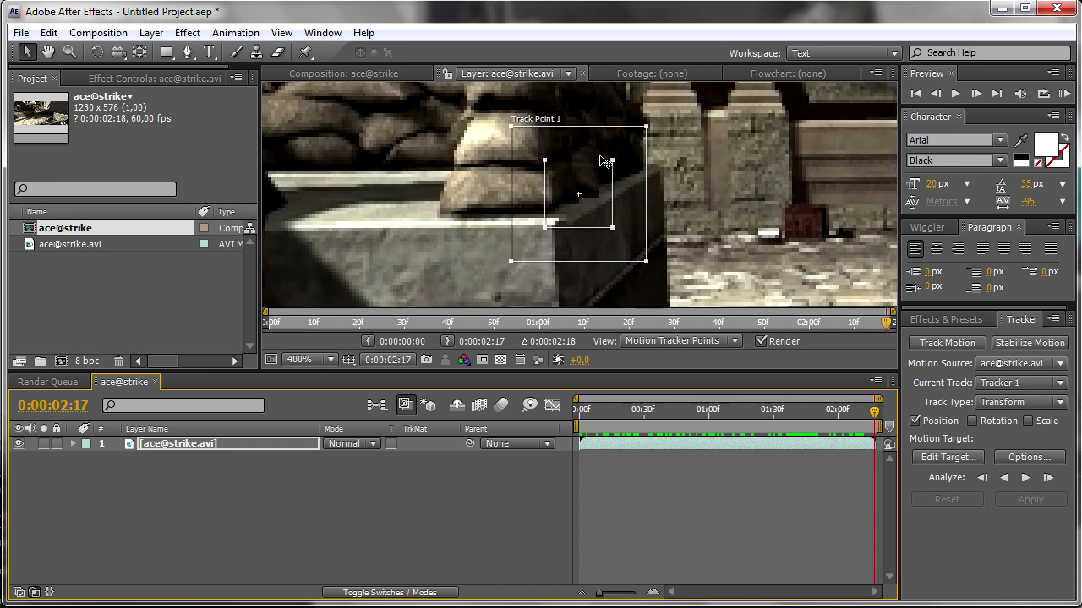
drag(589, 174, 591, 174)
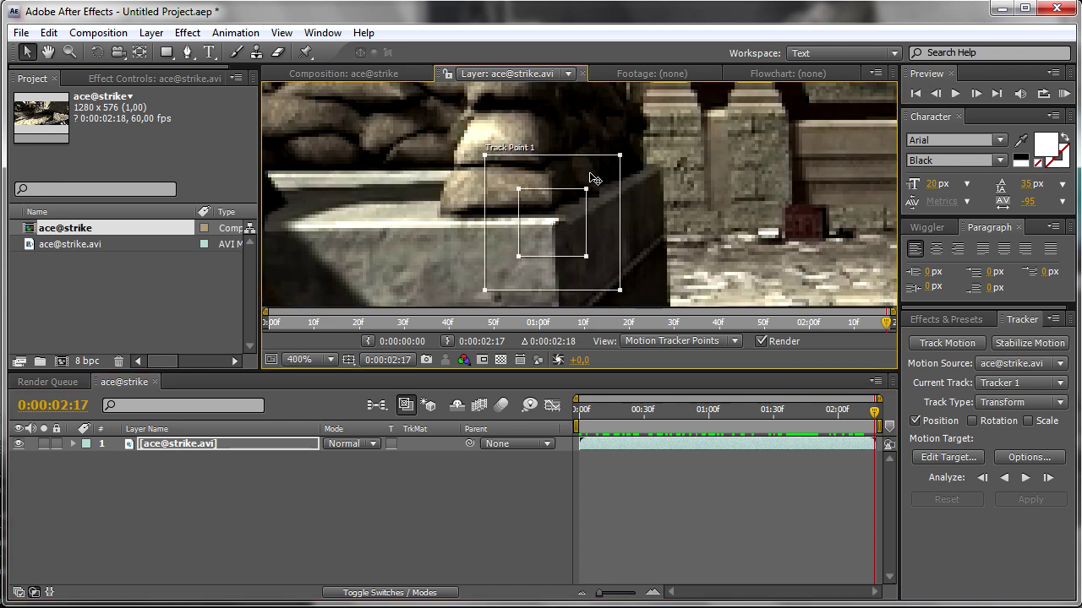
Analyze Track Point 1 backward through the clip and scrub to review the tracked path.
click(1004, 478)
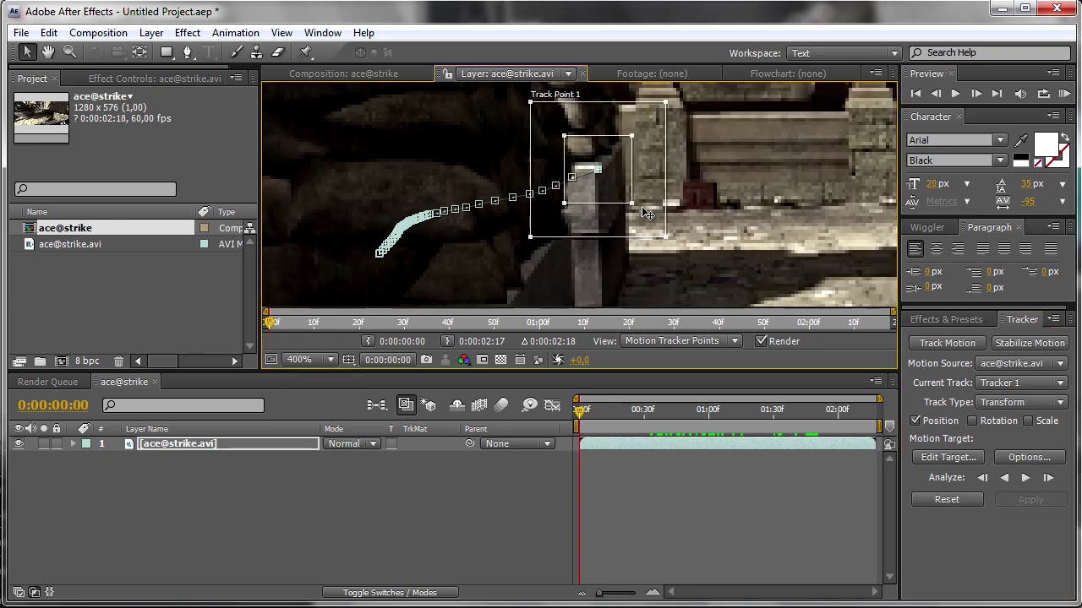
scroll(626, 262, up, 2)
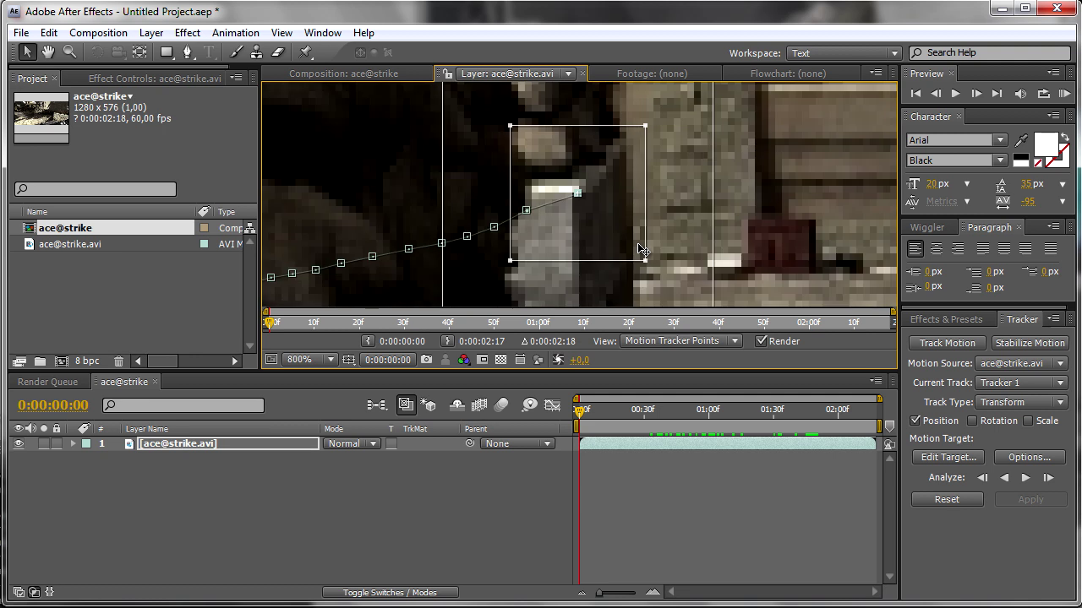
scroll(643, 246, down, 2)
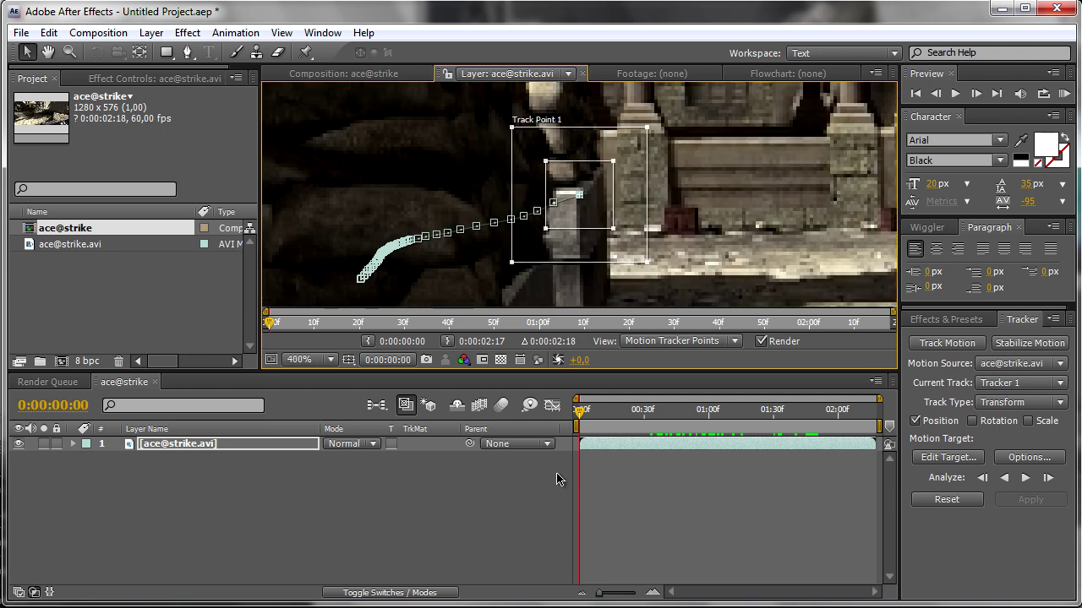
click(543, 500)
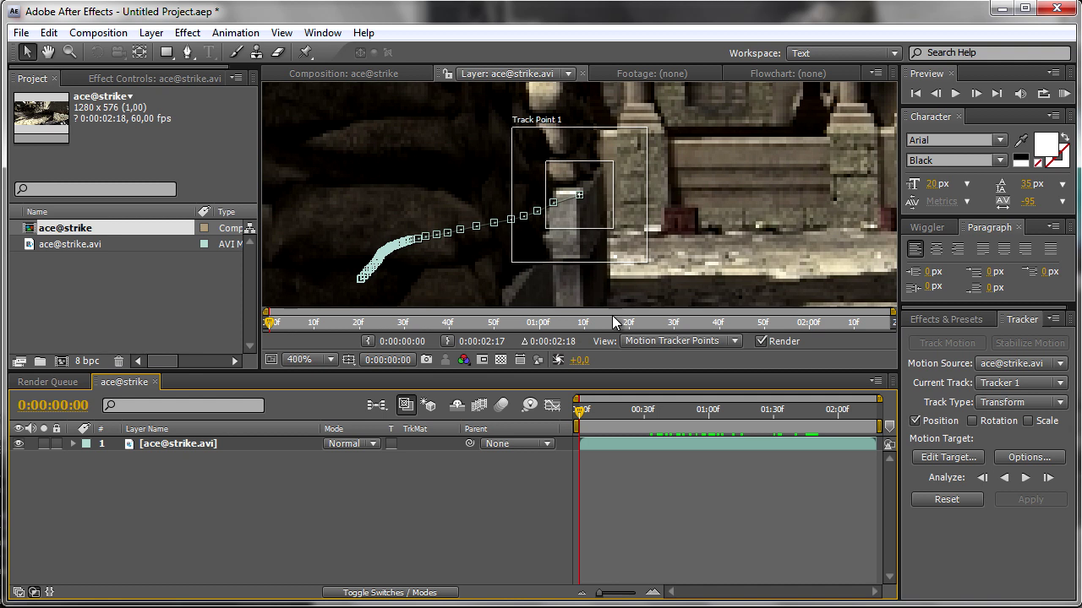
mouse_move(578, 421)
mouse_down()
mouse_move(610, 421)
mouse_move(562, 421)
mouse_up()
Add a Null 1 layer and apply the tracked X and Y motion to it.
right_click(259, 514)
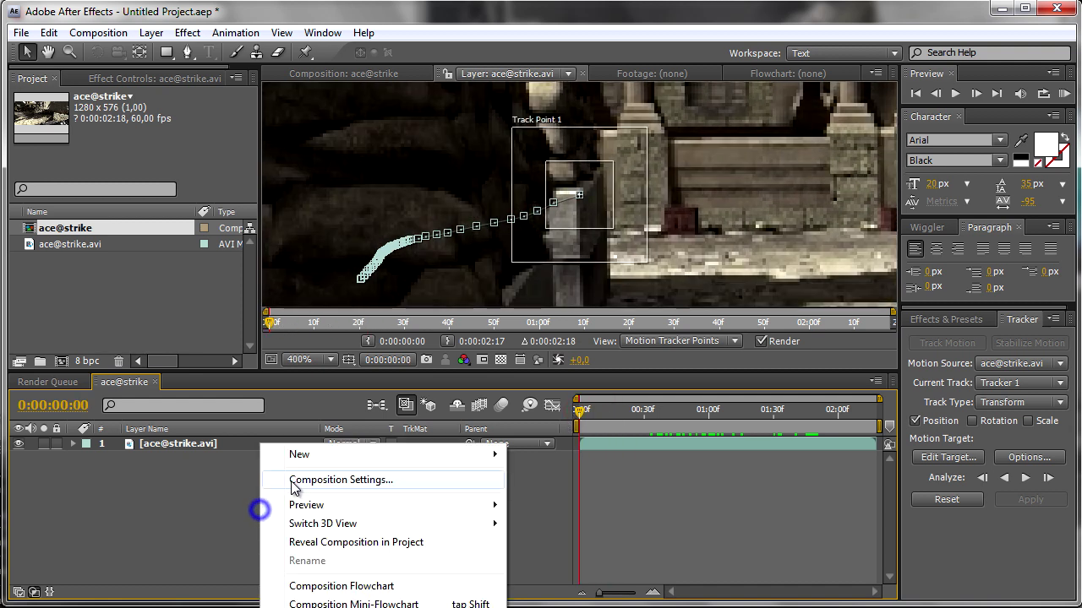
mouse_move(317, 461)
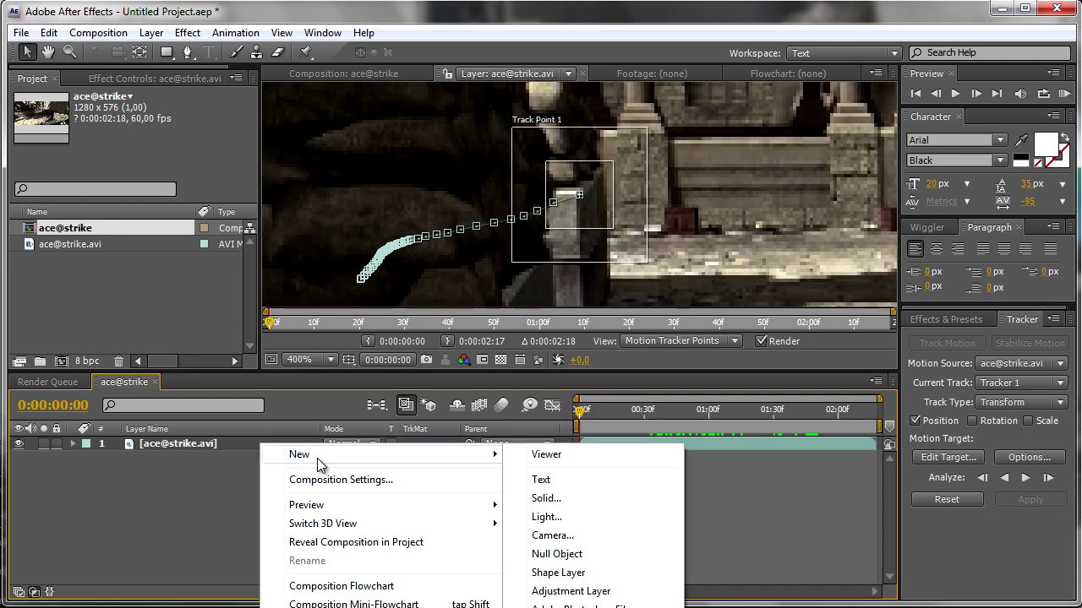
click(565, 554)
click(968, 457)
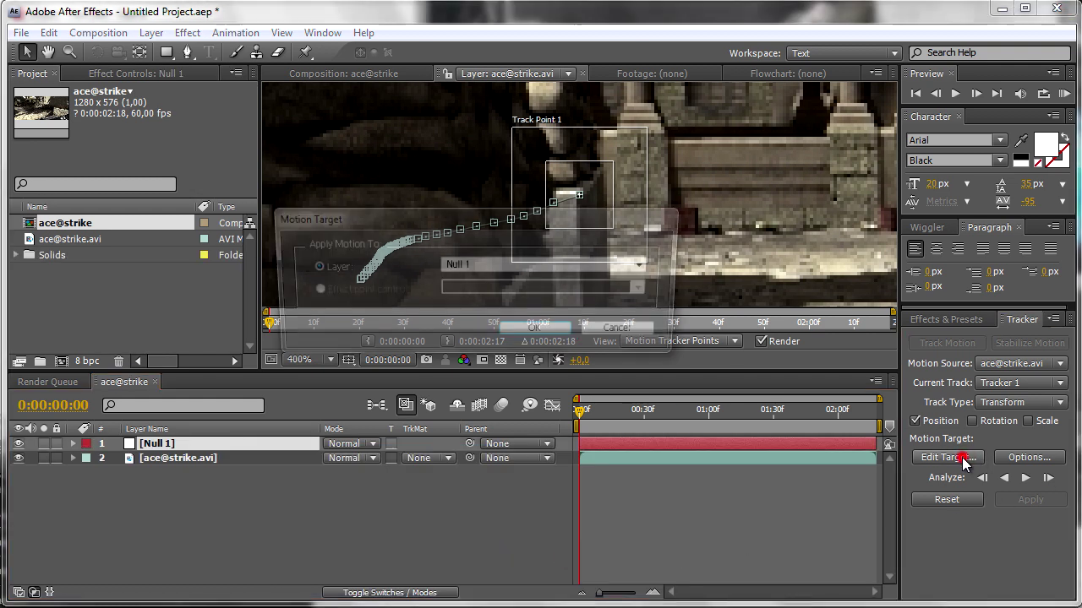
click(538, 333)
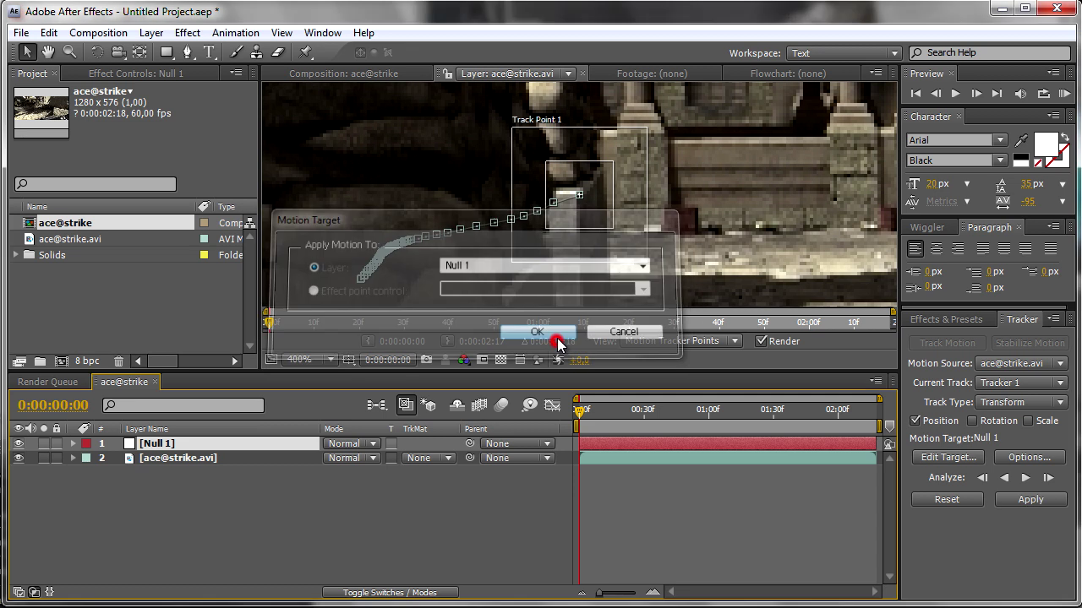
click(1029, 500)
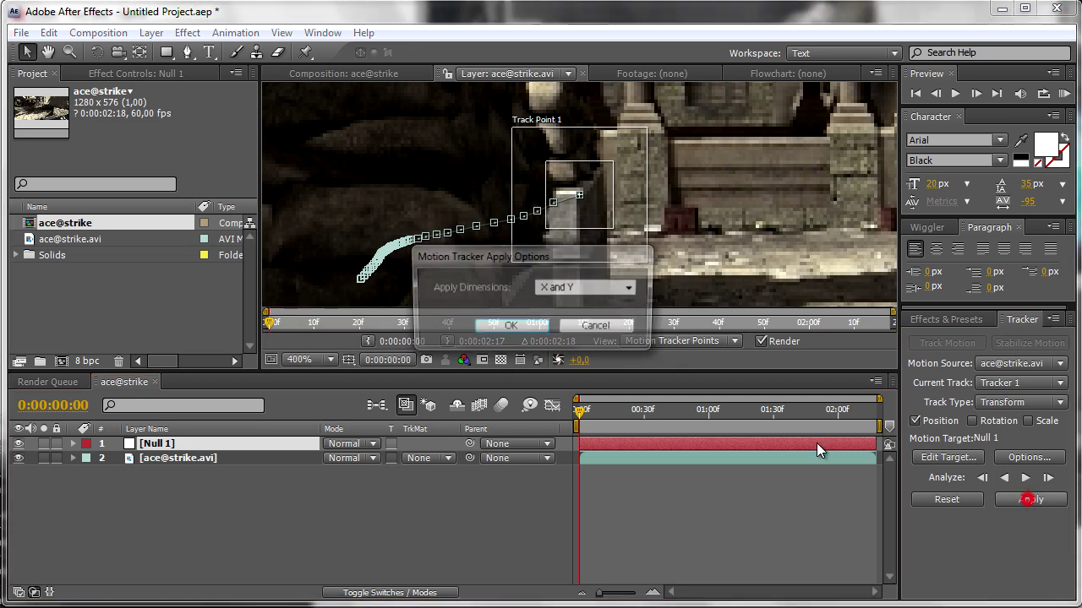
click(523, 330)
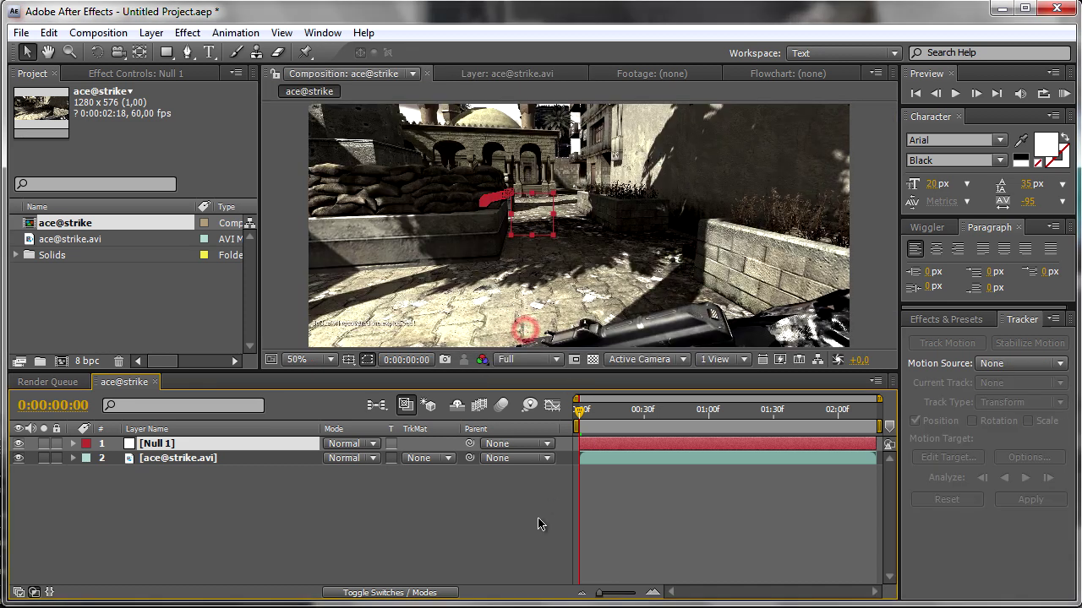
Scrub the timeline to confirm Null 1 follows the sandbag corner.
scroll(530, 285, up, 2)
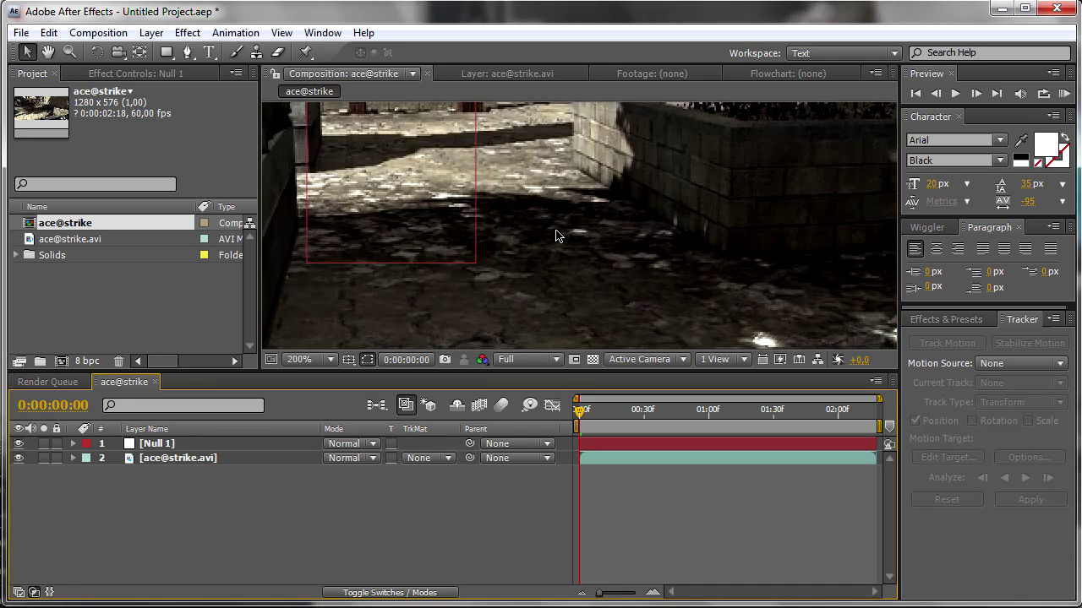
drag(556, 236, 564, 332)
mouse_move(580, 417)
mouse_down()
mouse_move(621, 414)
mouse_move(592, 414)
mouse_up()
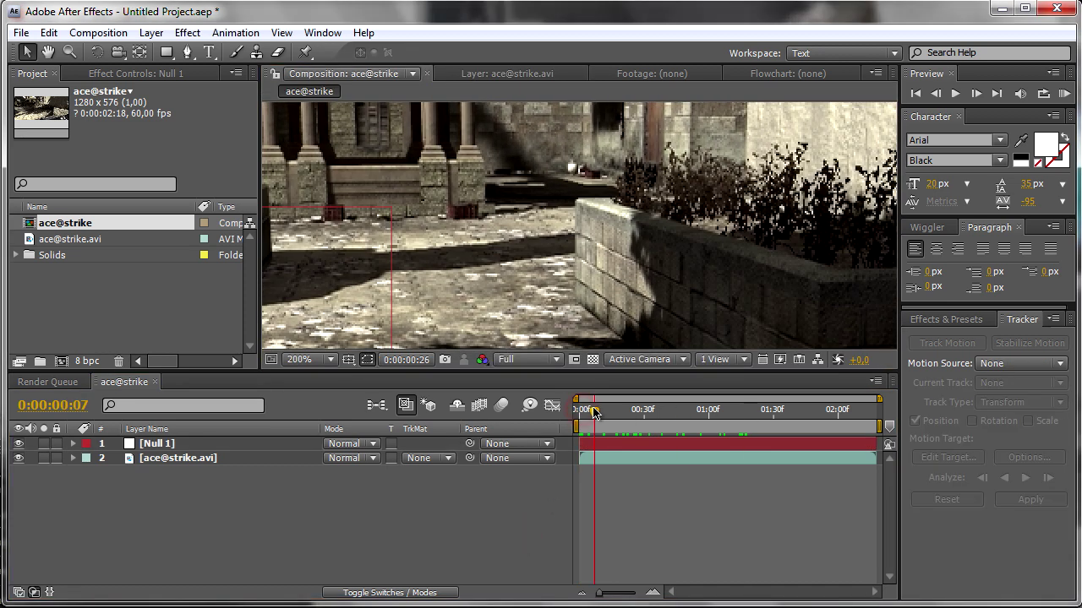
scroll(589, 285, down, 1)
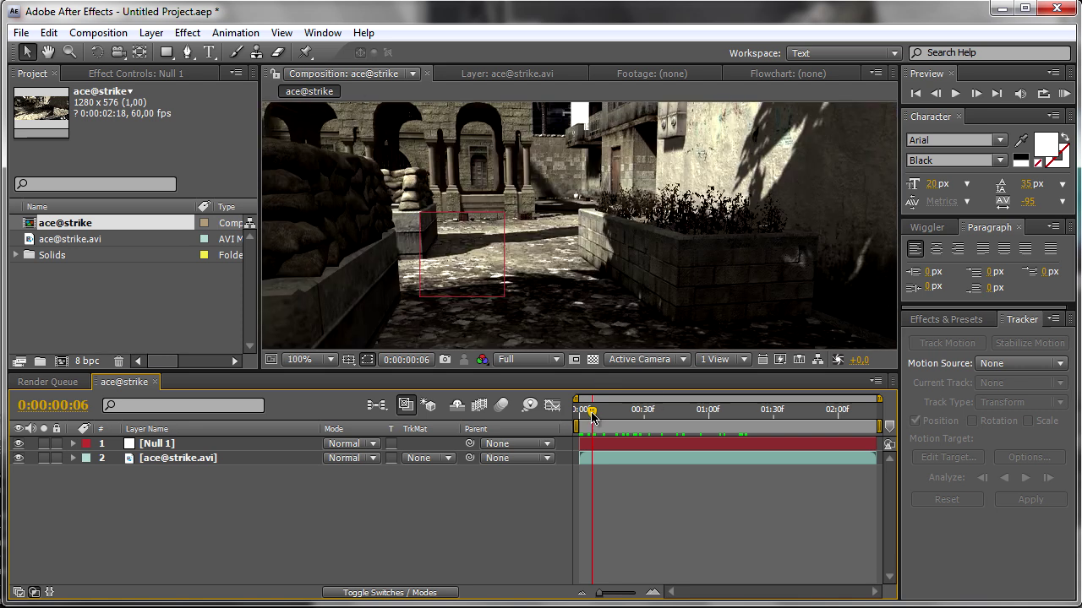
mouse_move(591, 414)
mouse_down()
mouse_move(712, 411)
mouse_move(580, 414)
mouse_up()
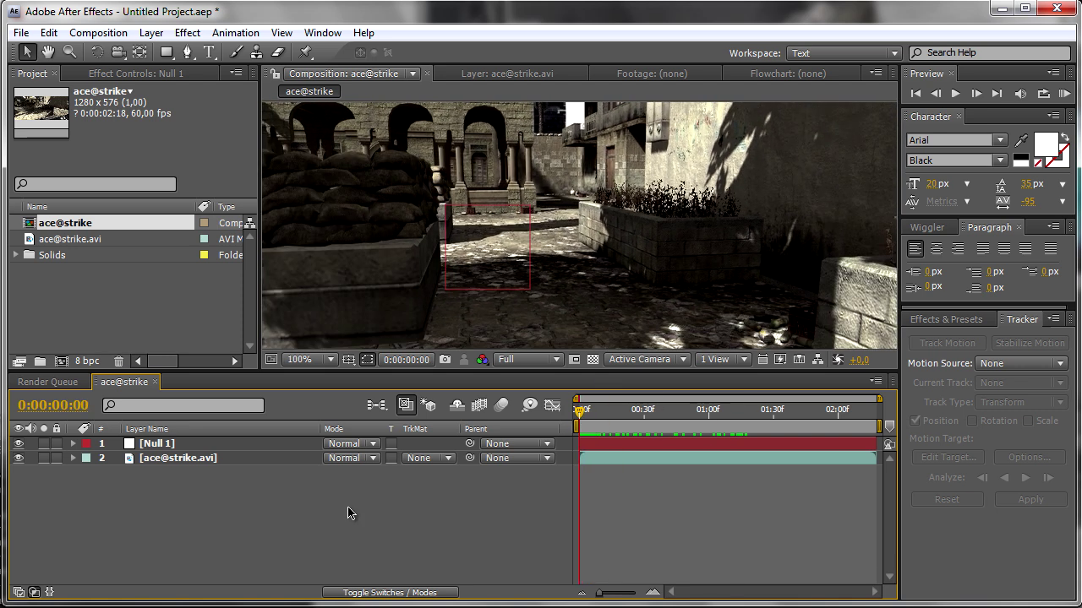
click(292, 458)
right_click(290, 457)
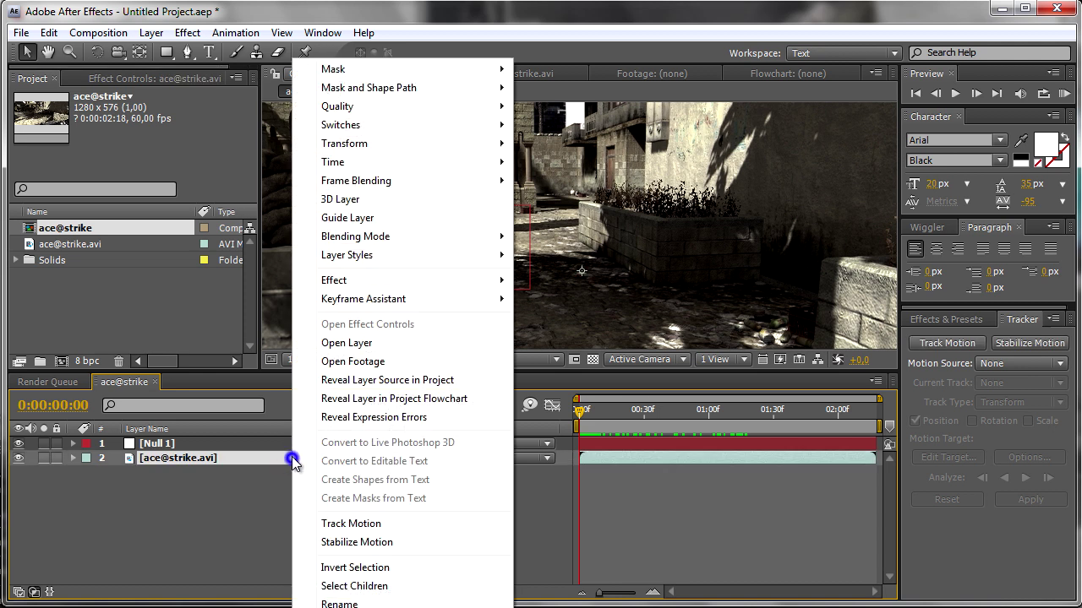
click(350, 524)
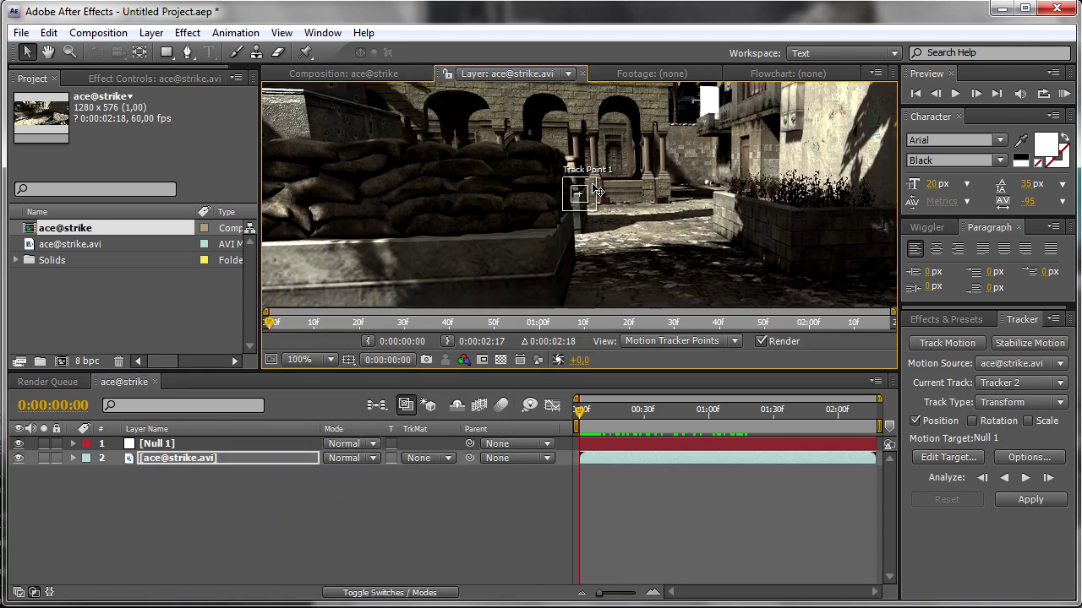
drag(595, 191, 810, 206)
drag(578, 412, 874, 412)
mouse_move(800, 244)
mouse_down()
mouse_move(568, 106)
mouse_move(729, 179)
mouse_move(712, 181)
mouse_up()
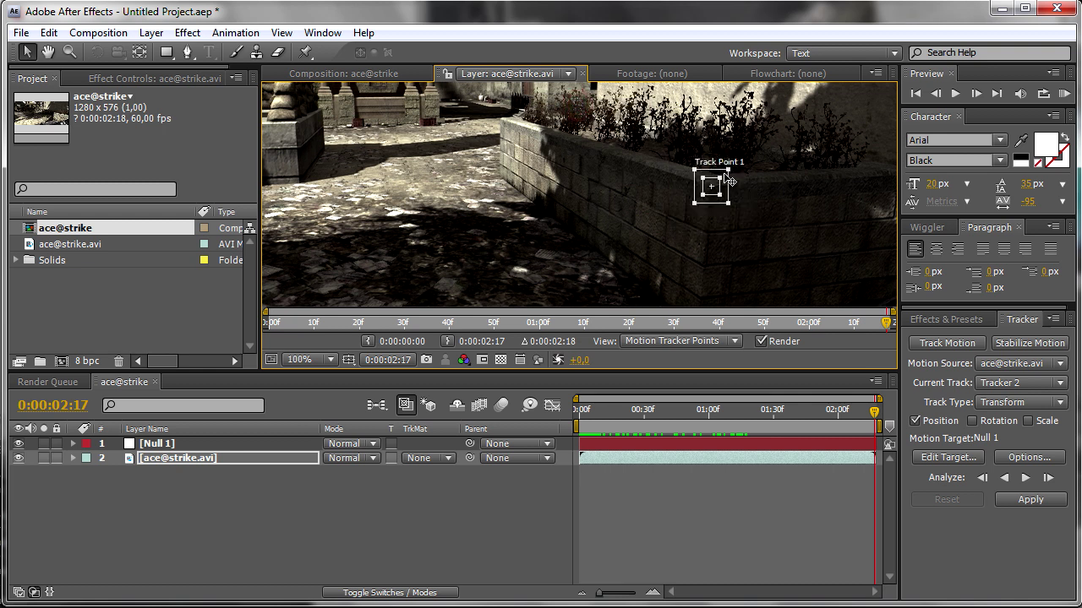
scroll(683, 211, up, 3)
click(683, 205)
scroll(712, 236, down, 3)
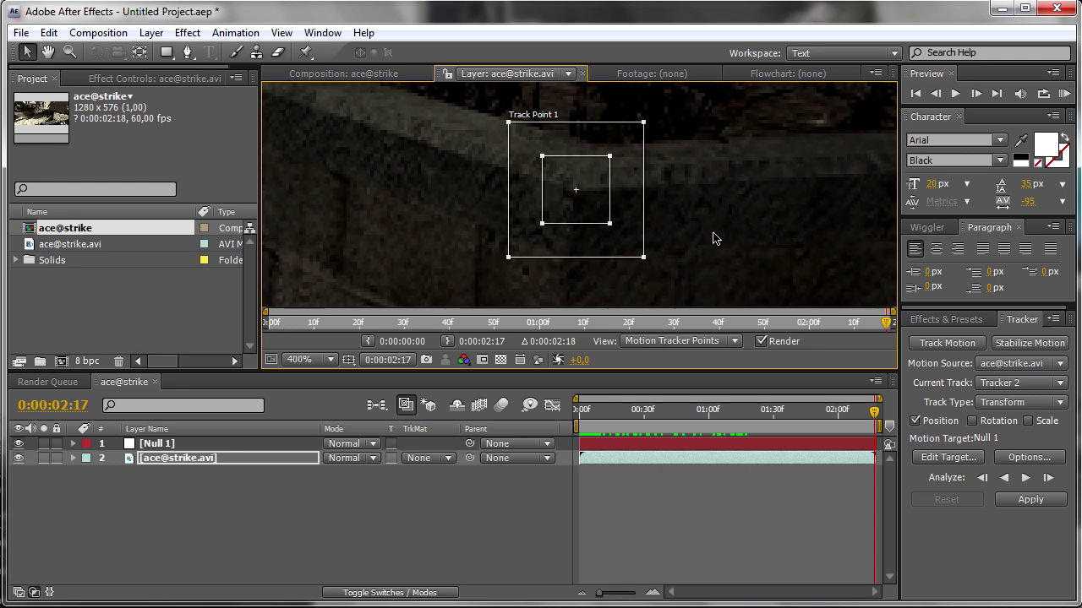
Analyze the second track backward, then zoom in and reposition its tracking boxes on the wall.
click(1003, 479)
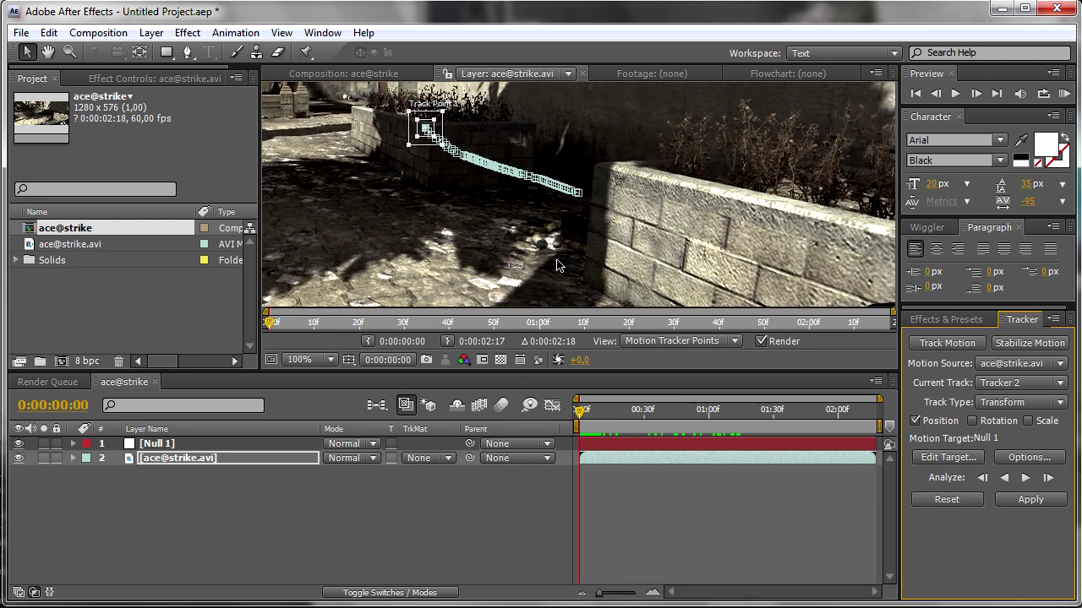
key(period)
key(period)
key(period)
key(period)
key(period)
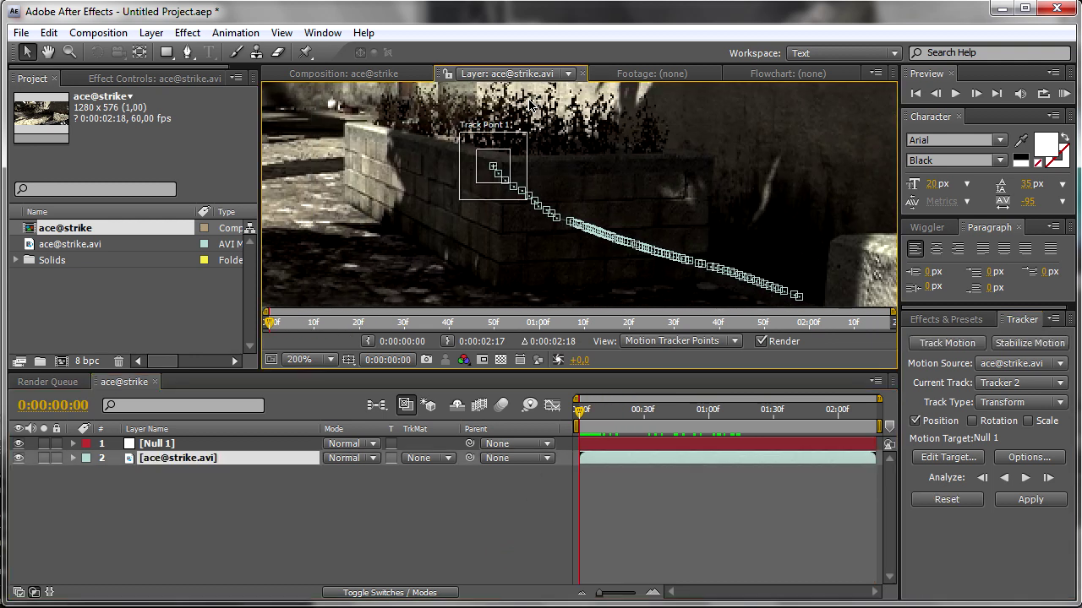
drag(518, 161, 650, 208)
key(comma)
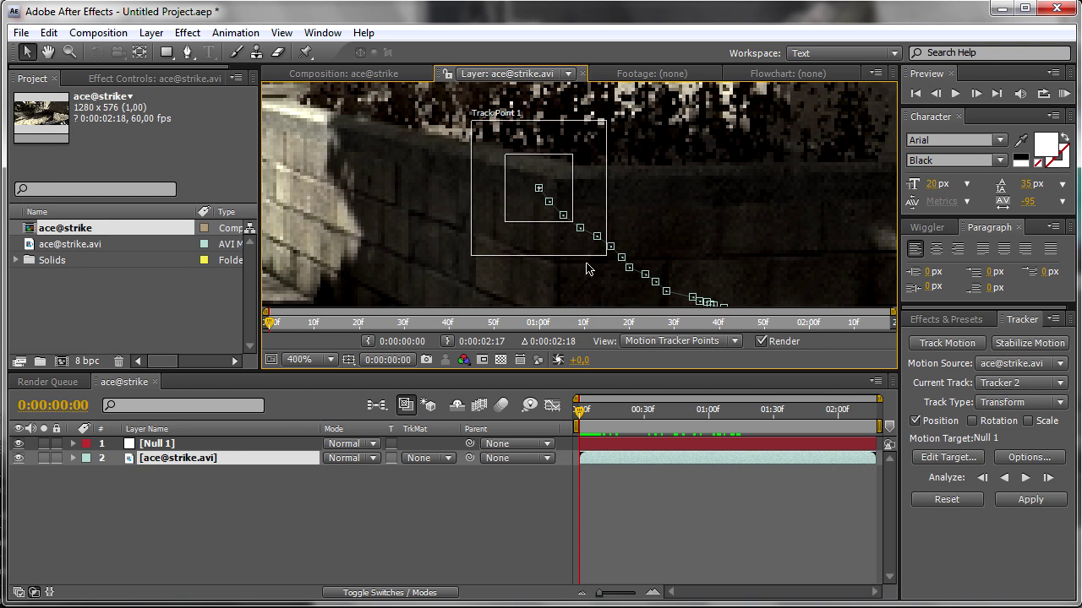
scroll(571, 182, down, 1)
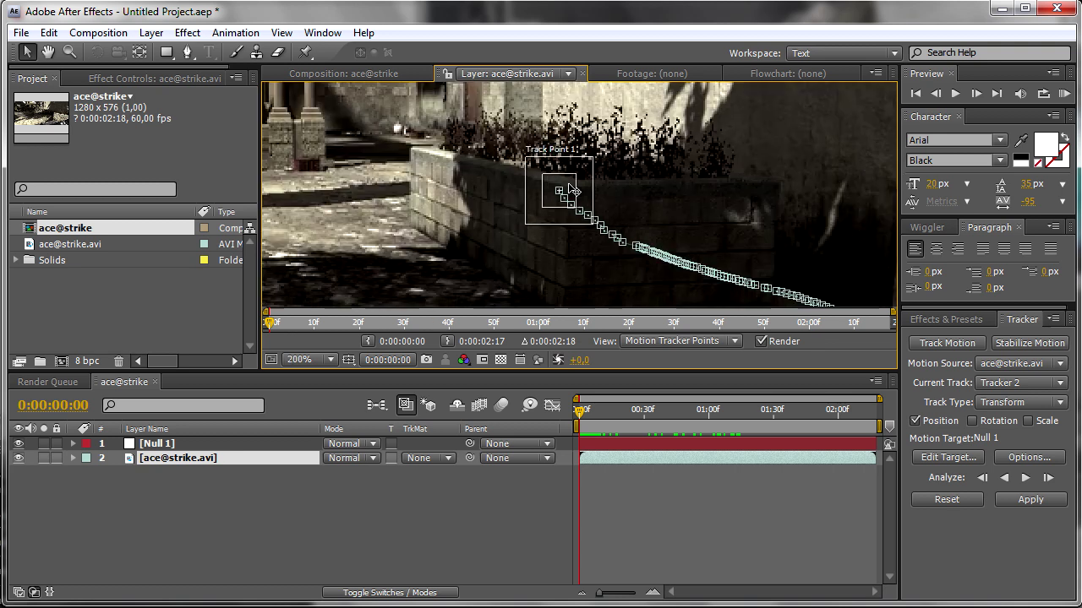
scroll(568, 190, up, 2)
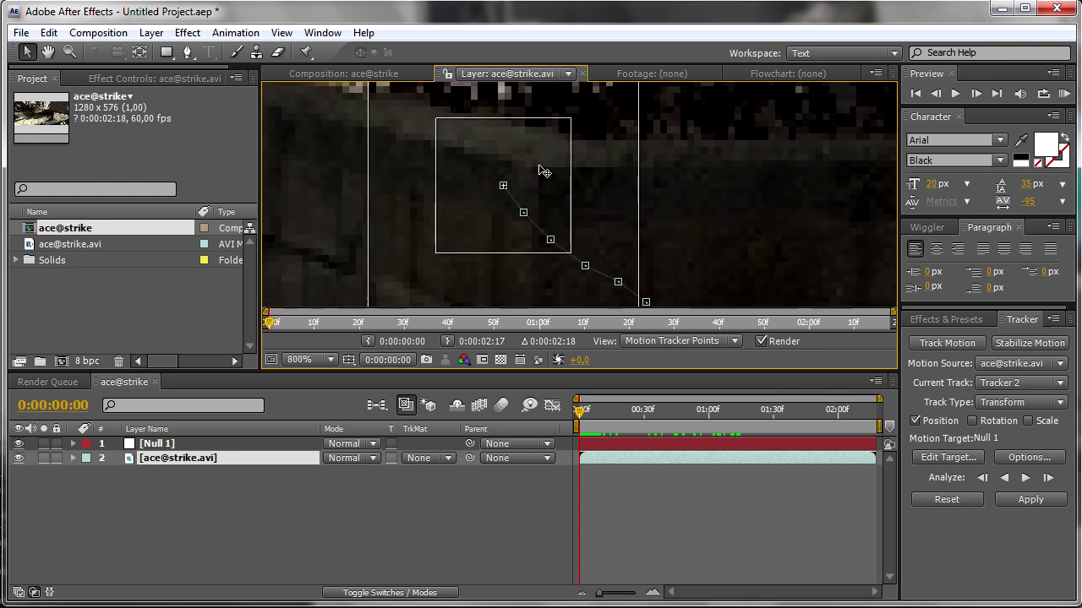
drag(544, 173, 586, 223)
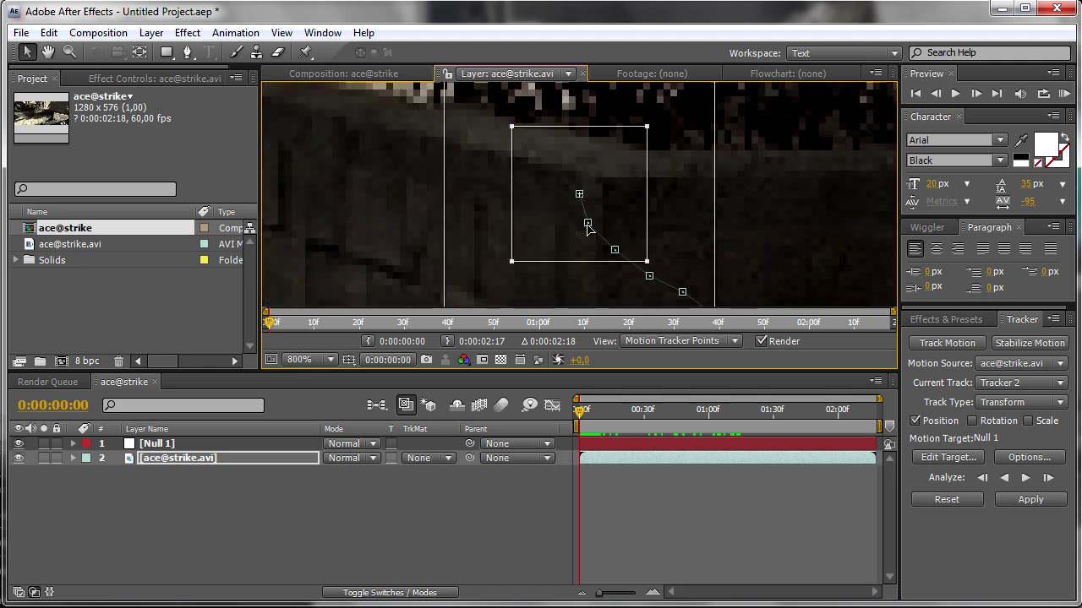
Add a new Null 2 layer to the ace@strike composition.
click(398, 539)
right_click(278, 499)
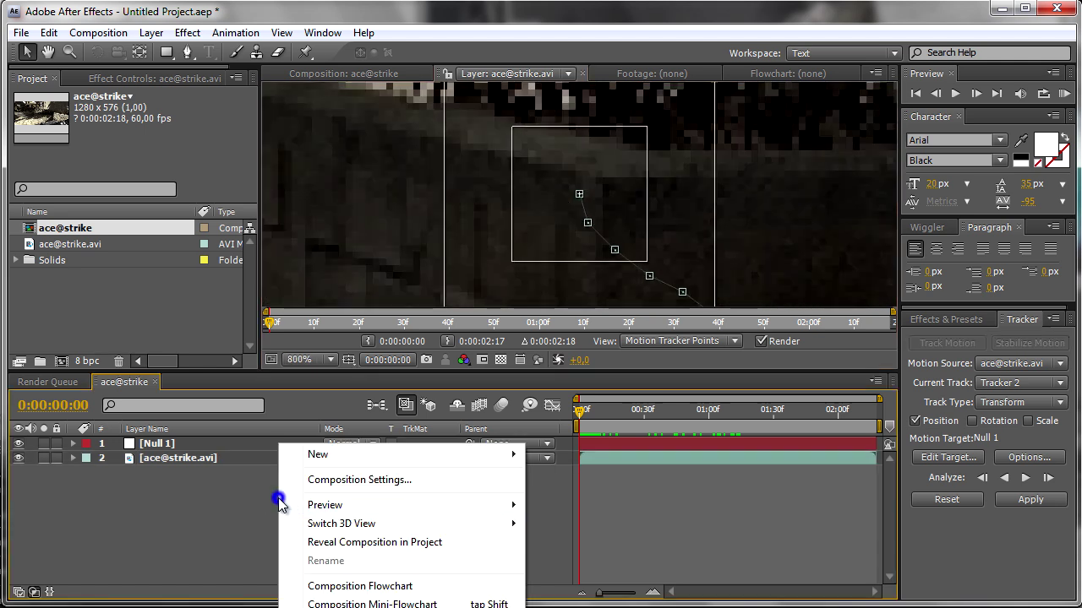
mouse_move(455, 457)
click(574, 551)
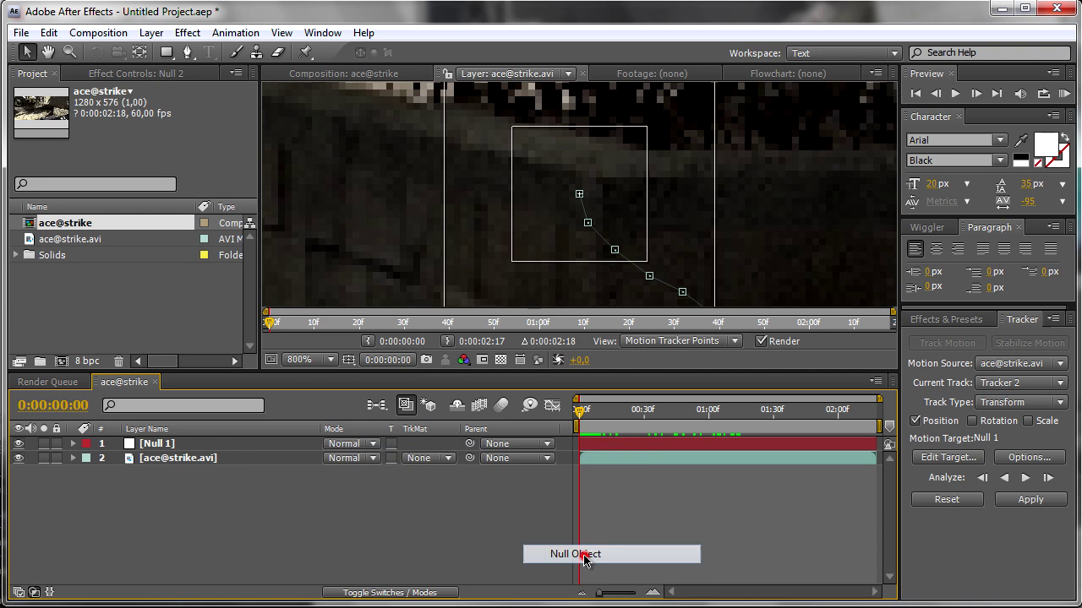
click(524, 541)
key(comma)
key(comma)
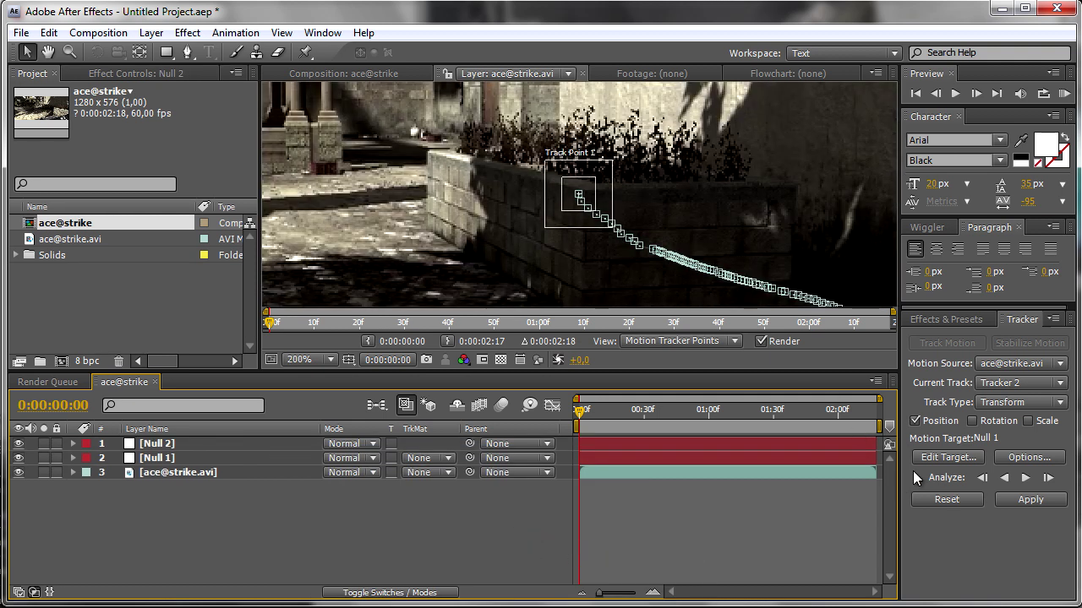
Apply the second track's motion to Null 2 and scrub to check it follows the wall.
click(929, 463)
click(547, 265)
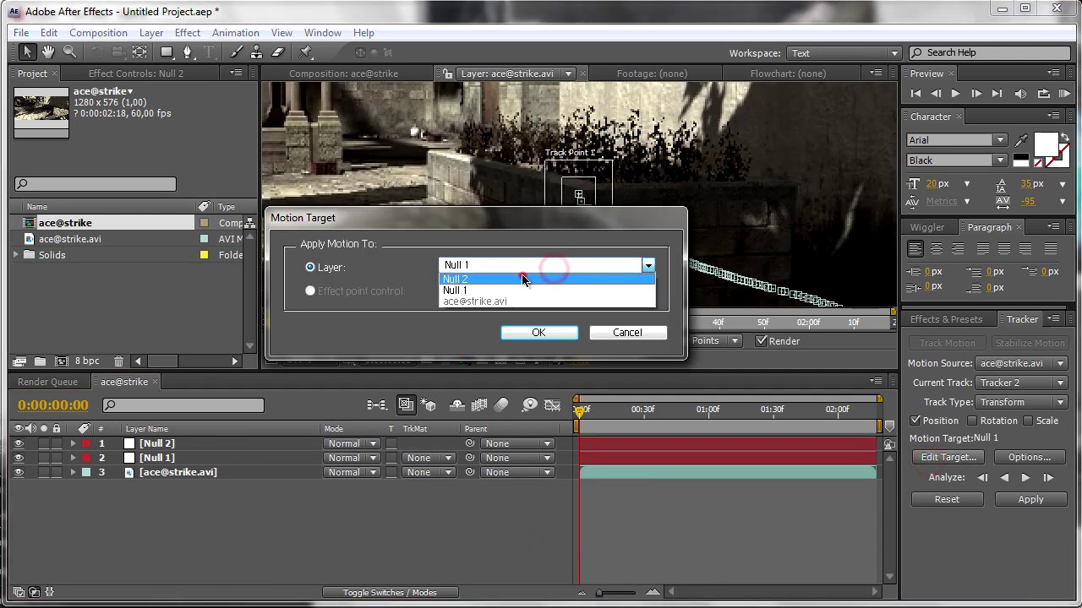
click(522, 276)
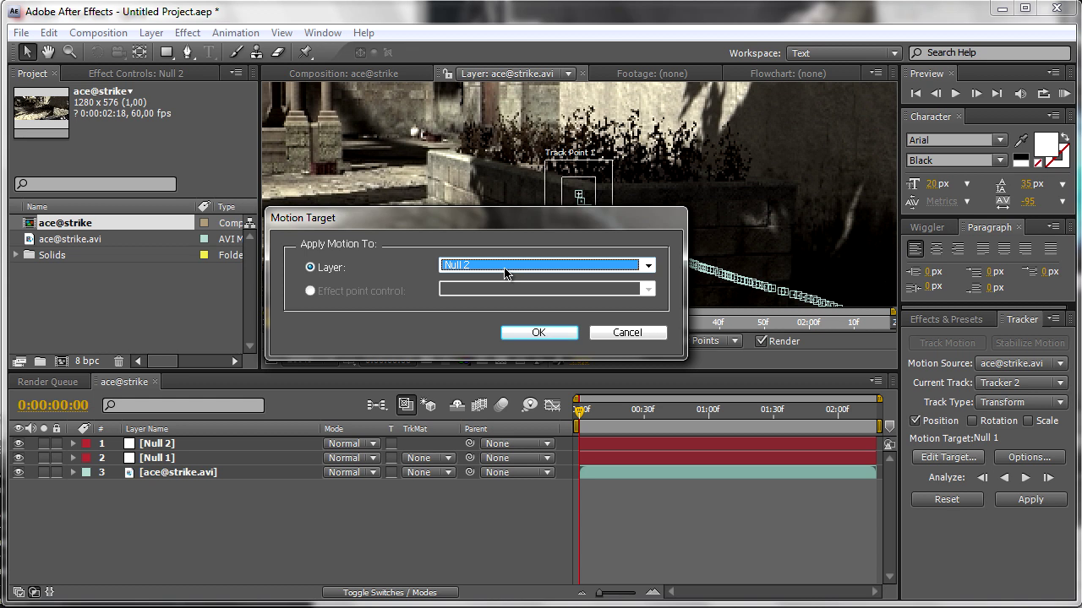
click(568, 332)
click(1030, 500)
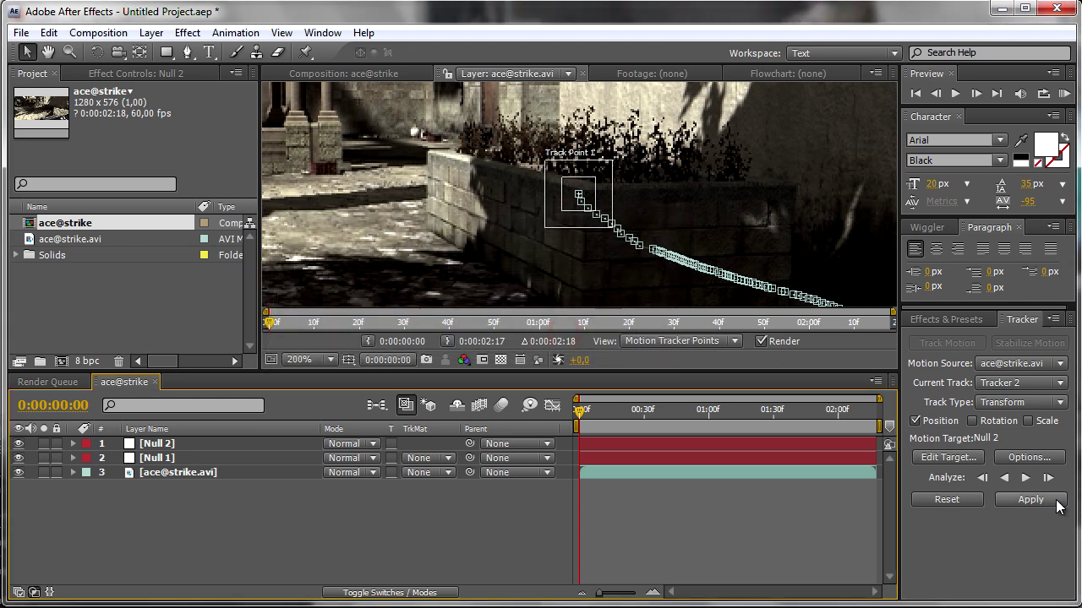
click(503, 330)
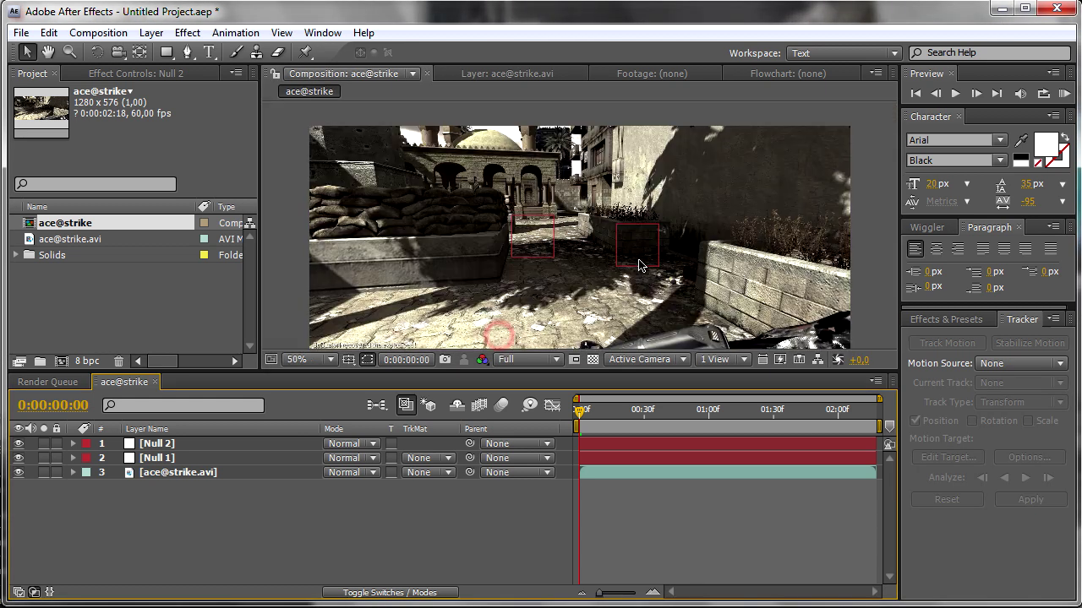
click(519, 511)
drag(580, 411, 615, 459)
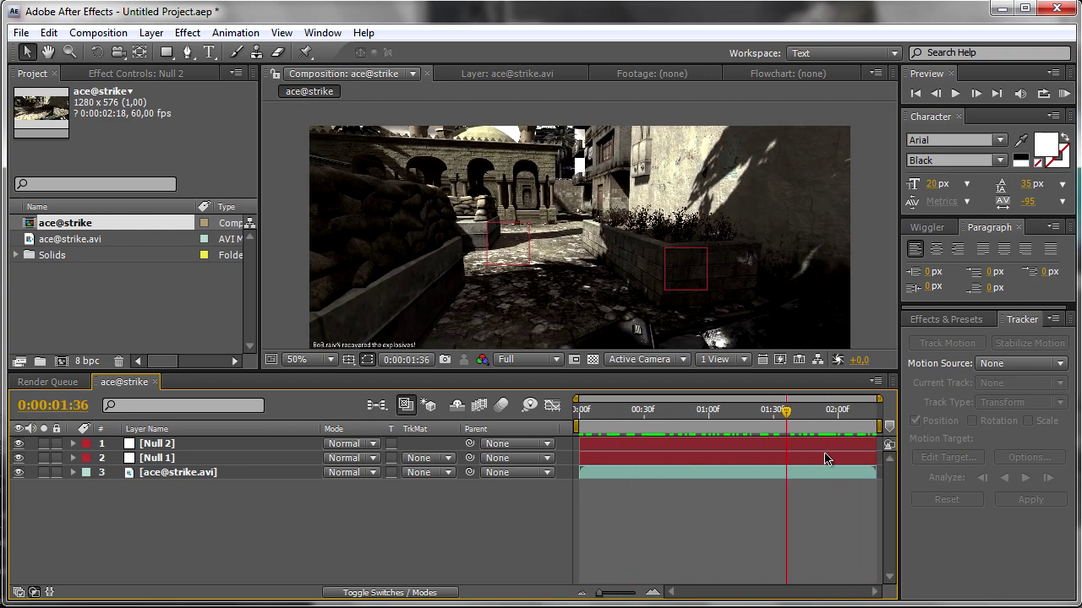
drag(825, 459, 853, 451)
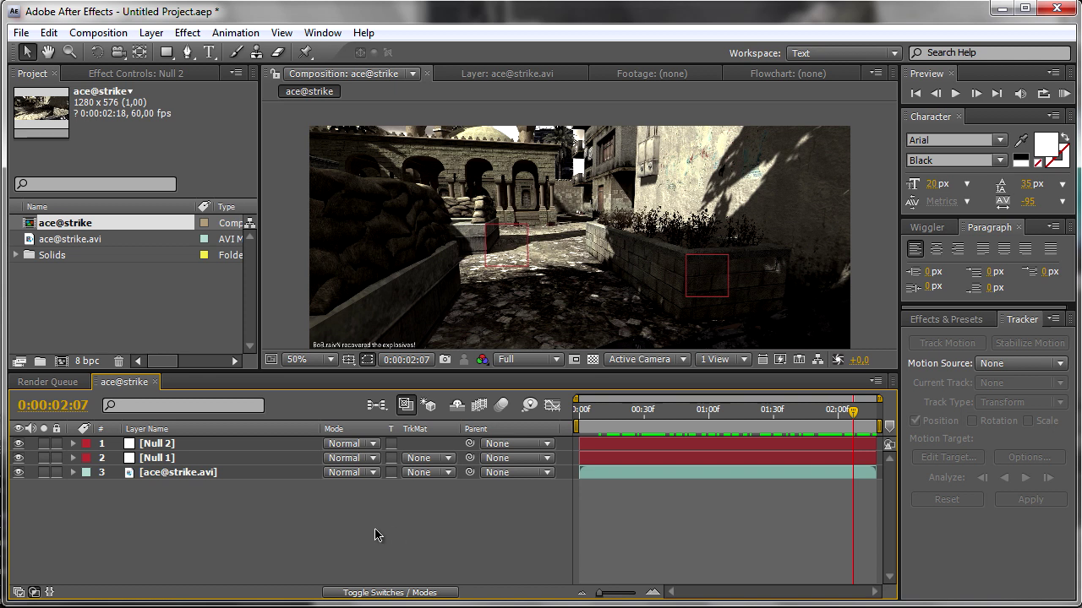
Add a new black solid layer, Black Solid 1.
right_click(345, 524)
mouse_move(403, 456)
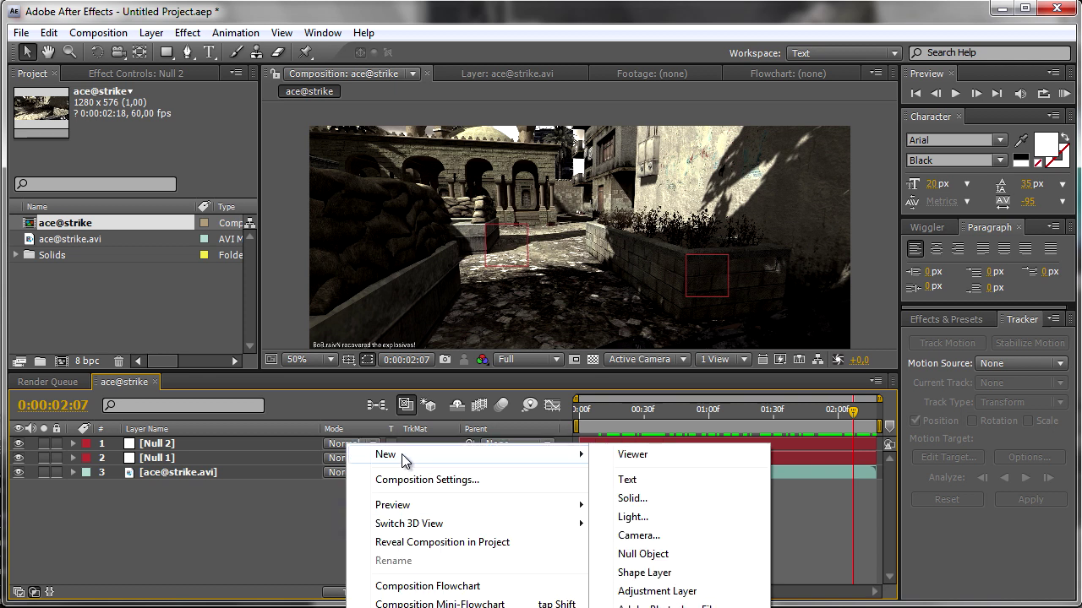
click(629, 500)
click(583, 300)
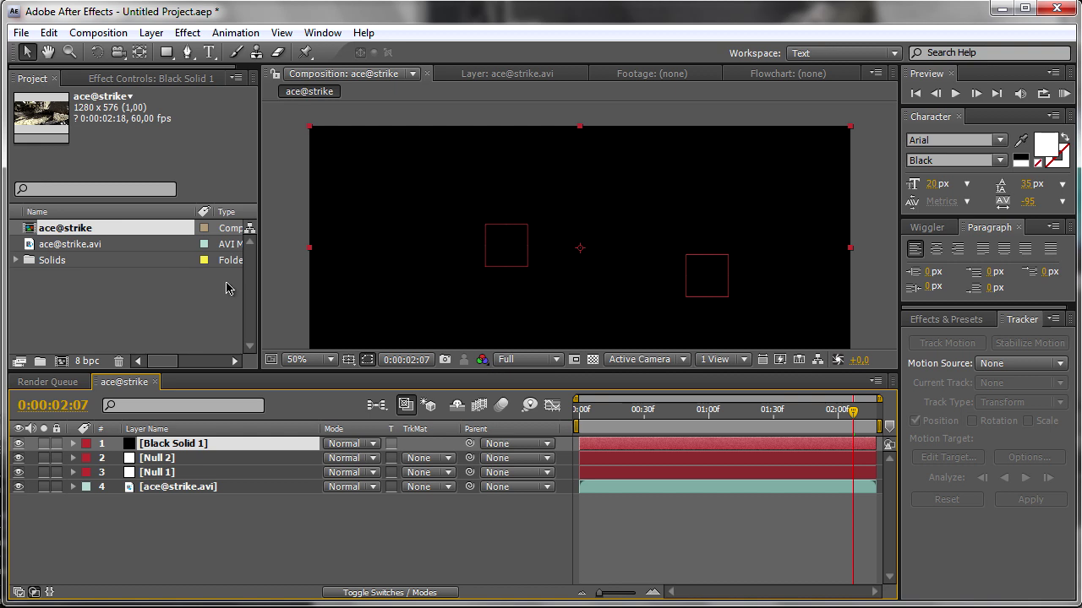
Apply Effect > Generate > Beam to the black solid.
click(968, 327)
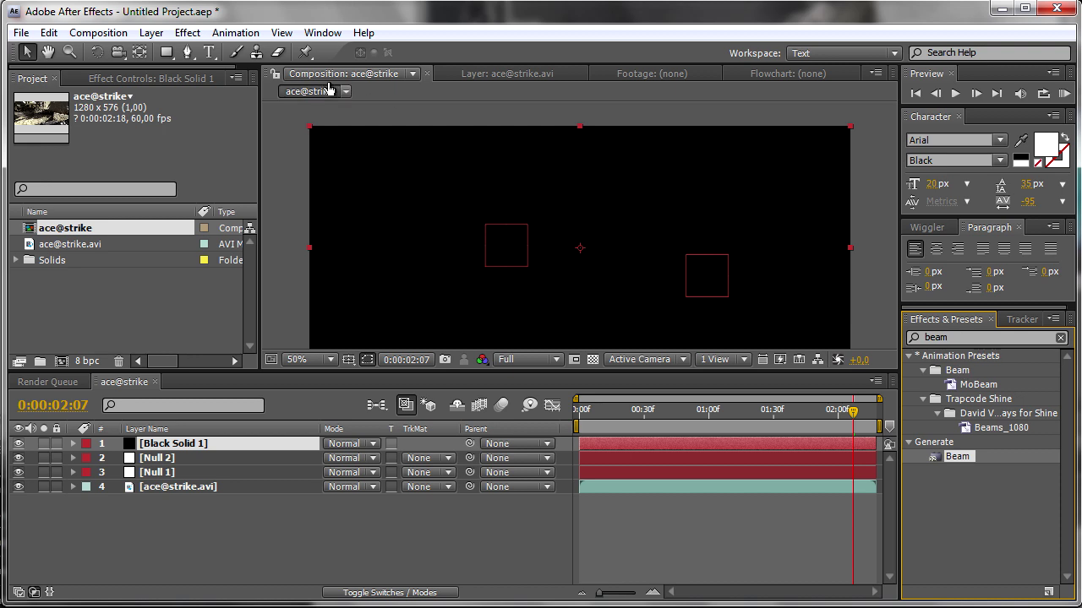
click(187, 33)
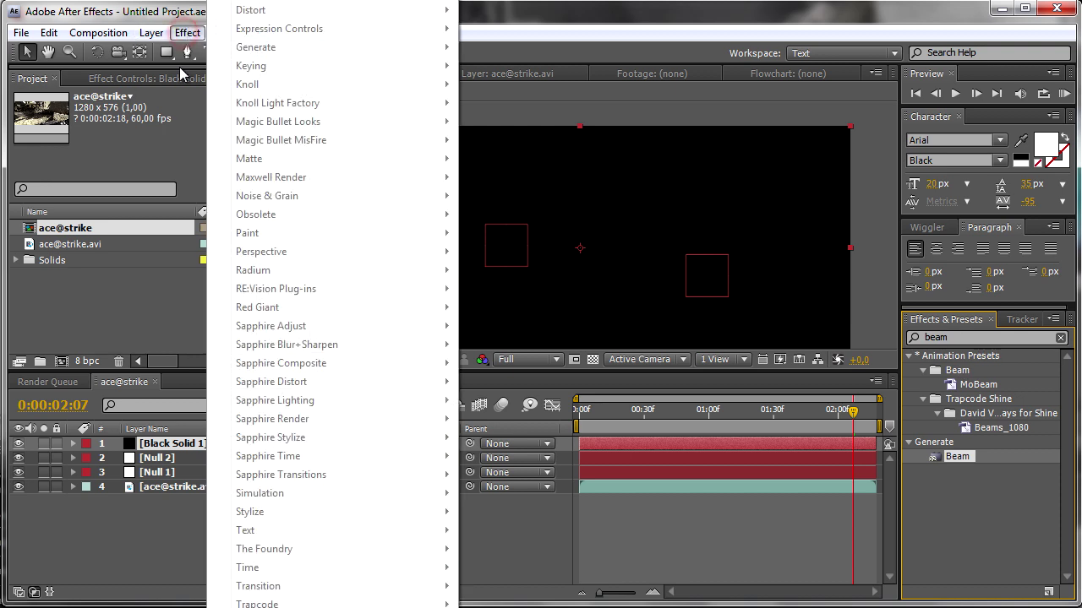
click(187, 448)
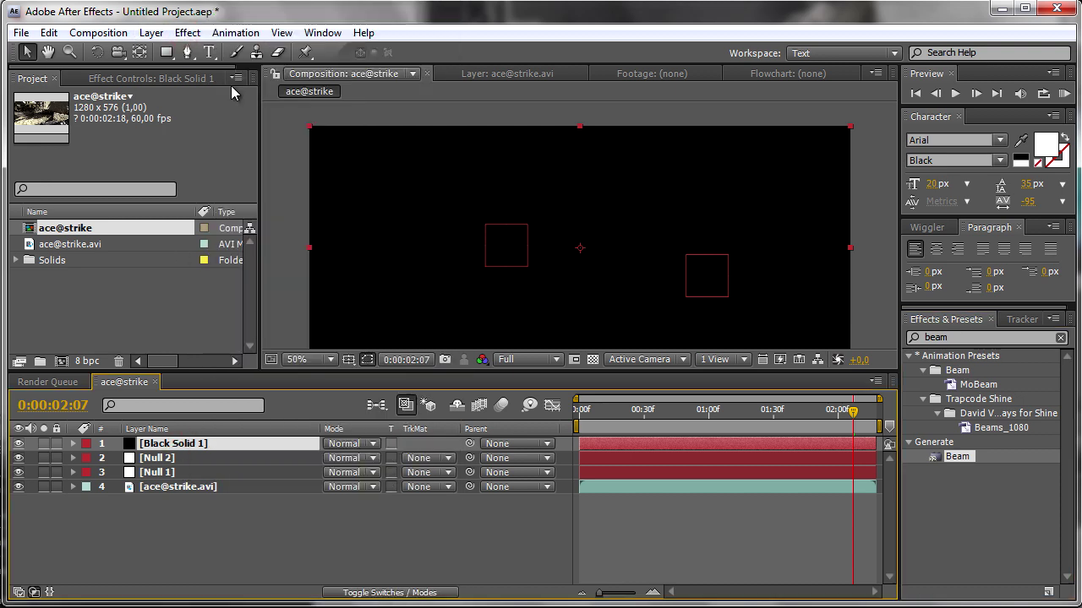
click(187, 32)
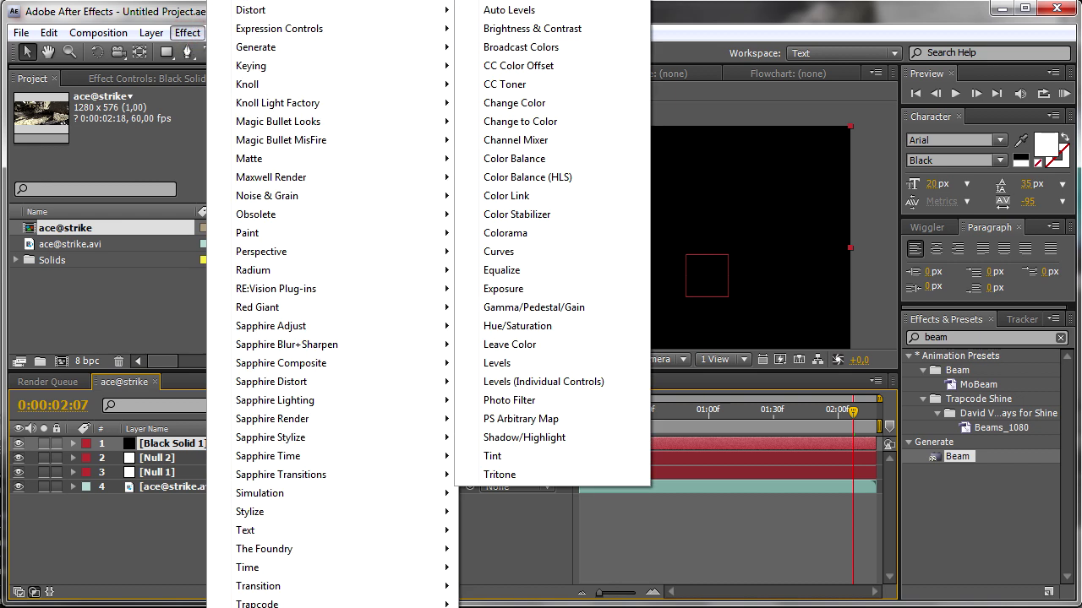
mouse_move(297, 49)
click(496, 120)
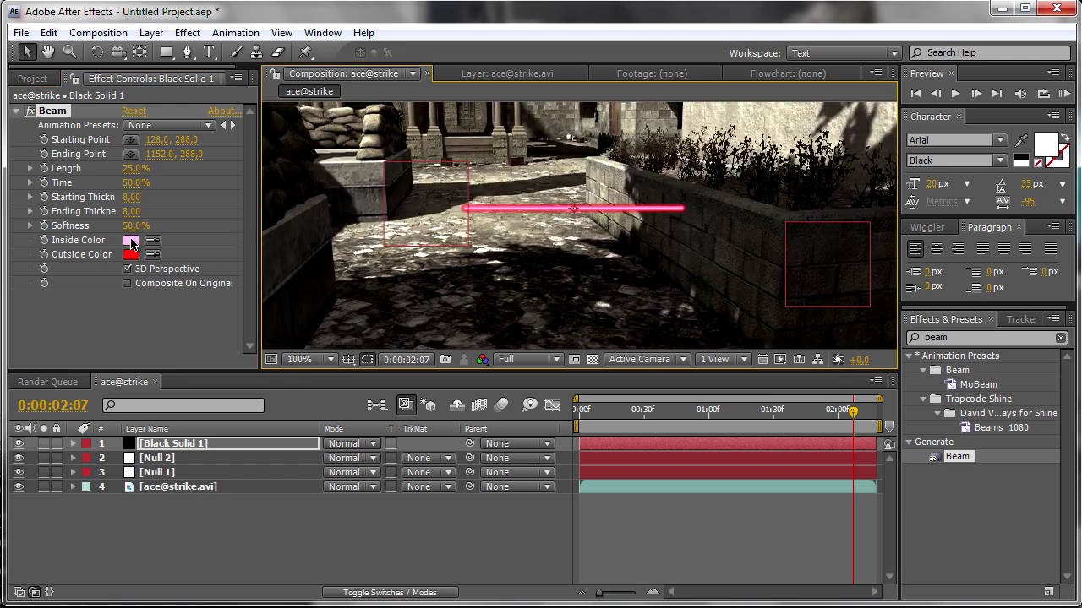
Set the Beam's inside and outside colours to white (FFFFFF).
click(131, 240)
text(FFFFFF)
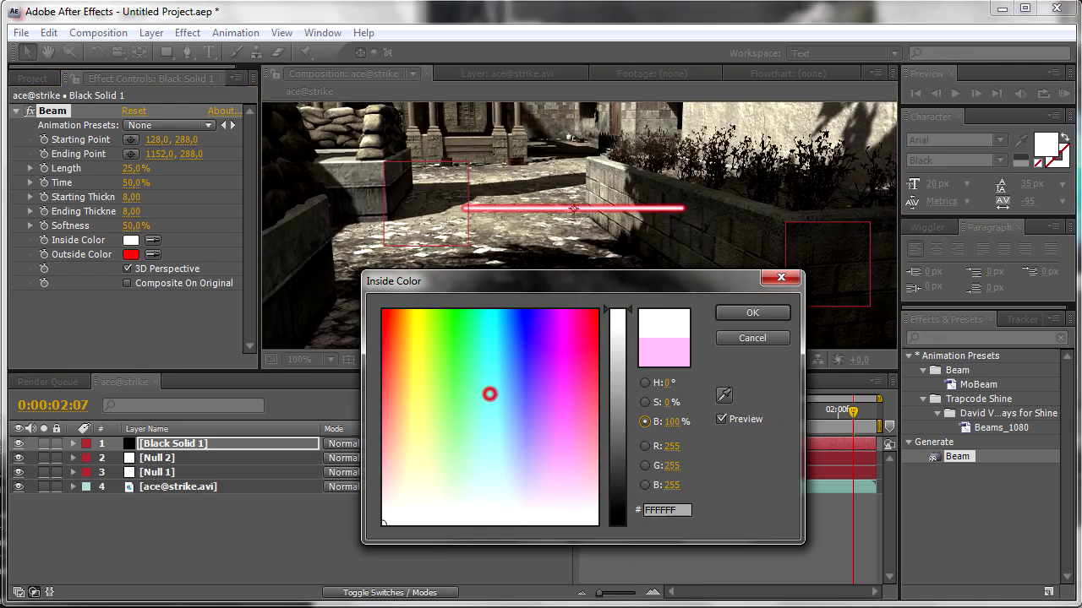
click(730, 314)
click(131, 254)
text(FFFFFF)
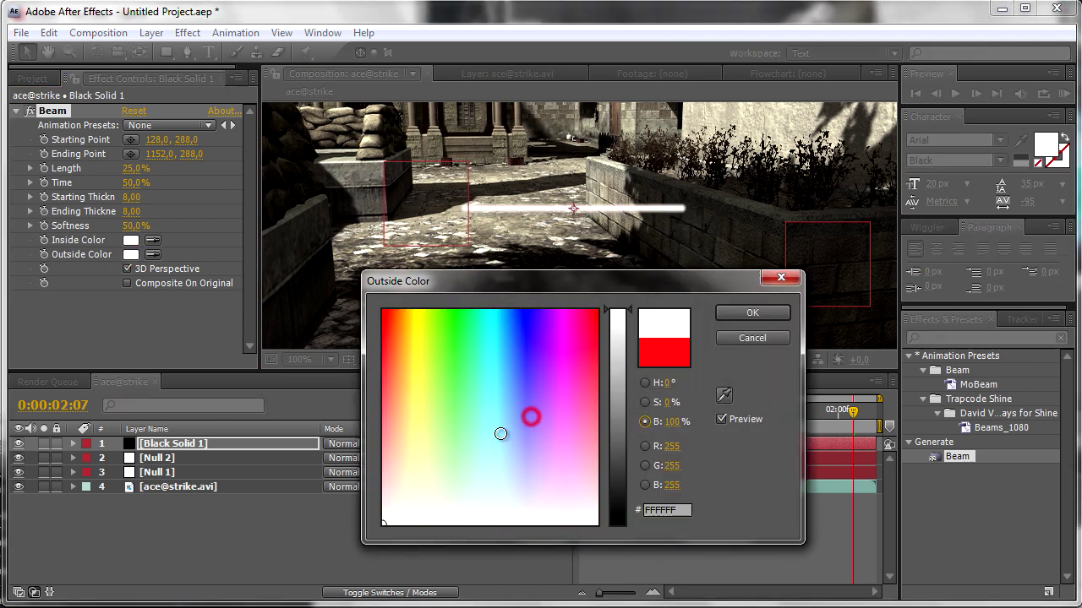
click(735, 312)
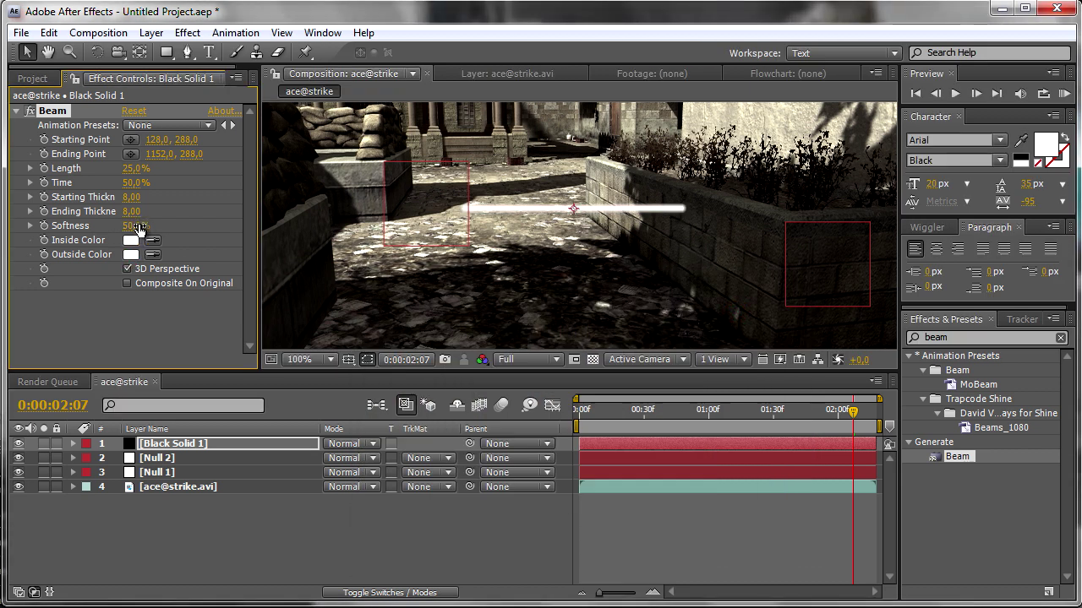
Set Beam softness to 0%, length to 100%, and starting and ending thickness to 2.
drag(138, 228, 109, 230)
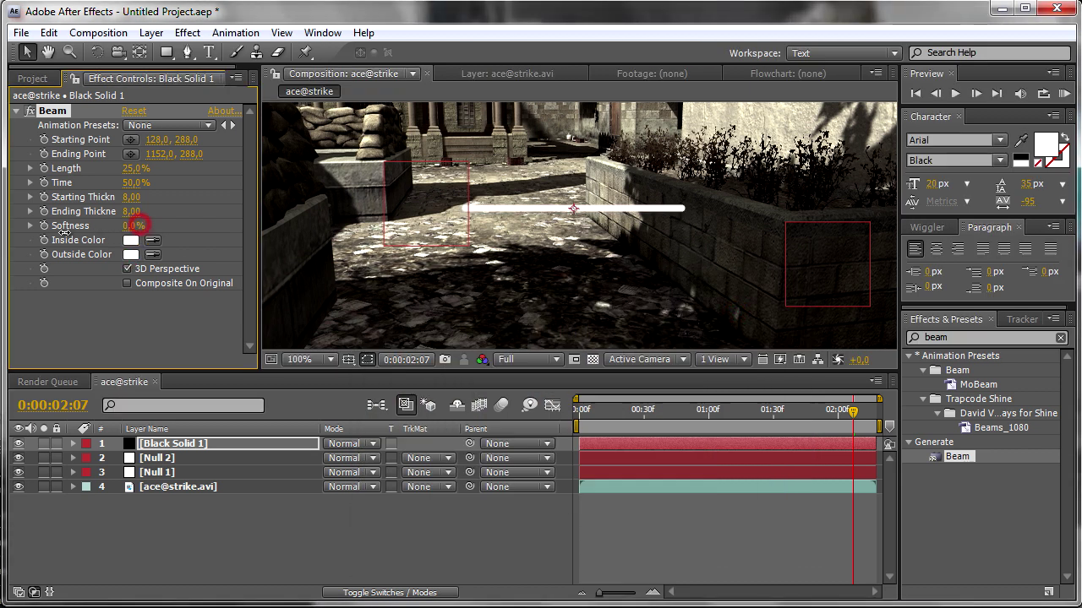
click(133, 171)
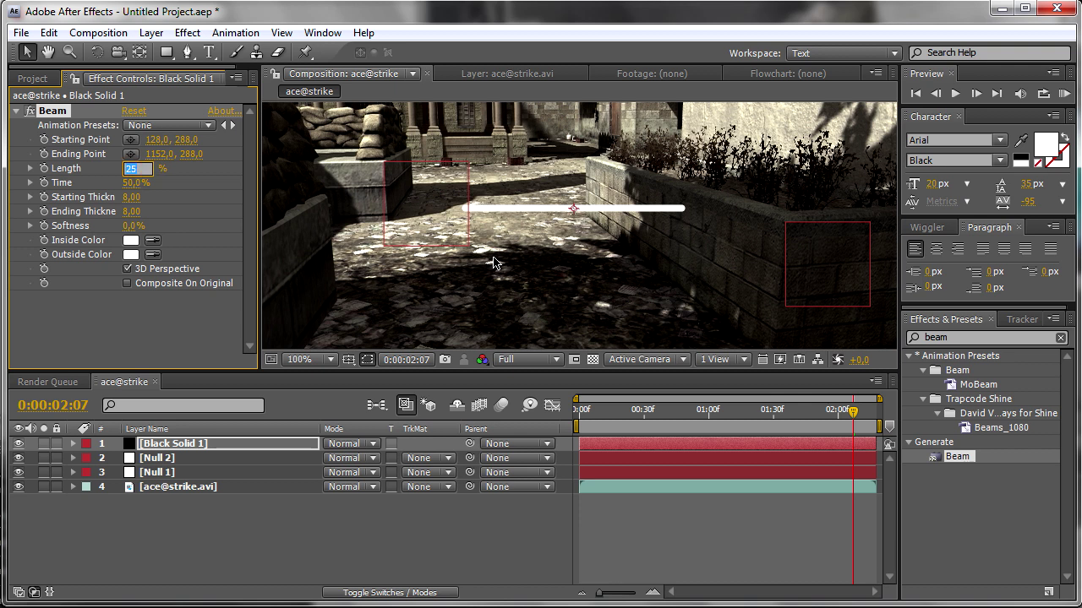
text(100)
key(Return)
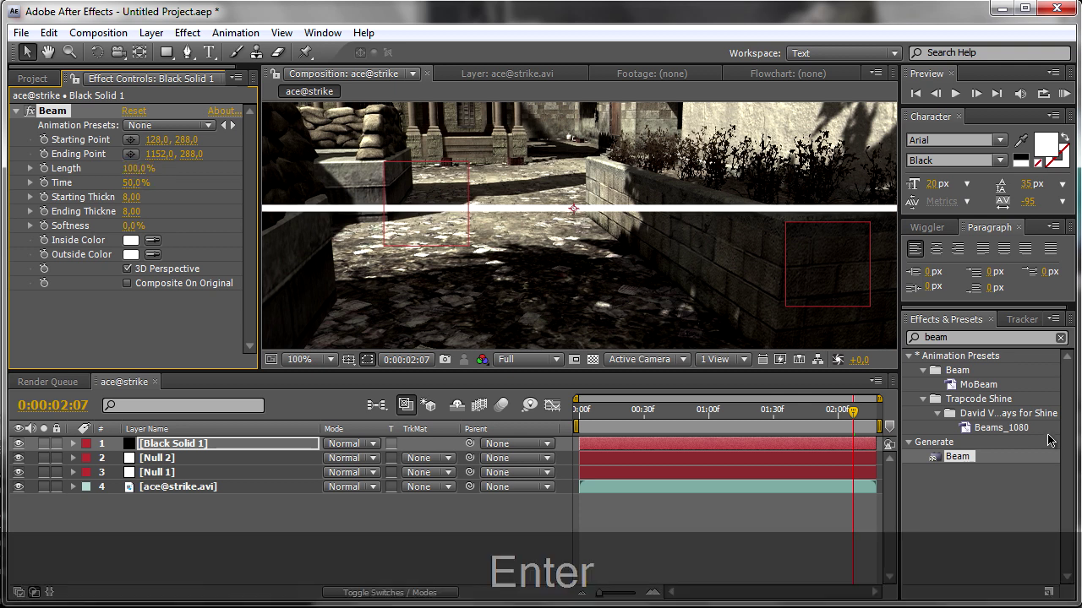
scroll(804, 257, down, 1)
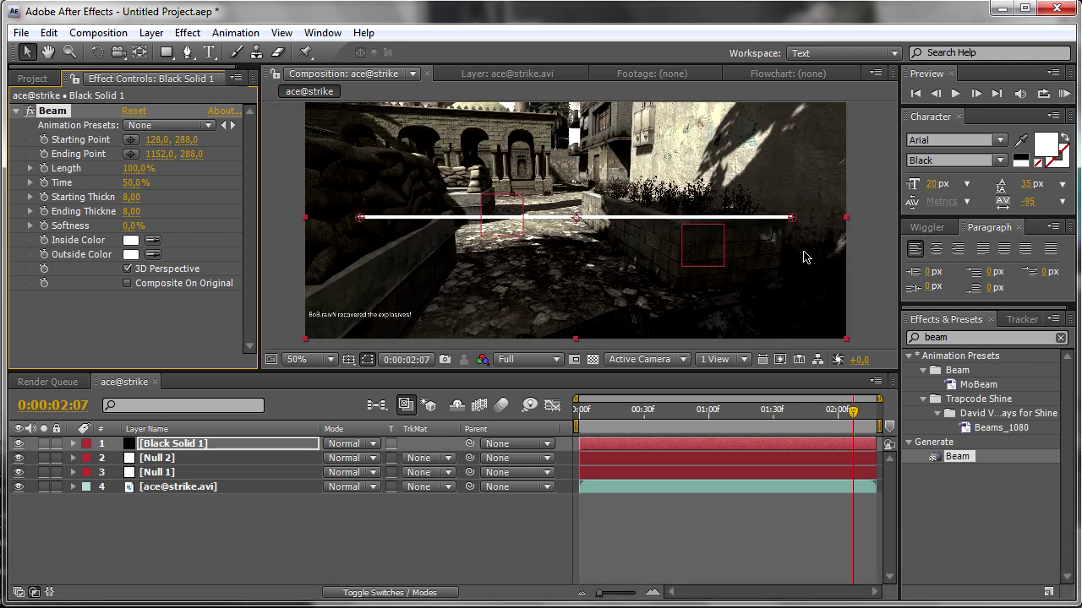
click(133, 197)
text(2)
key(Tab)
text(2)
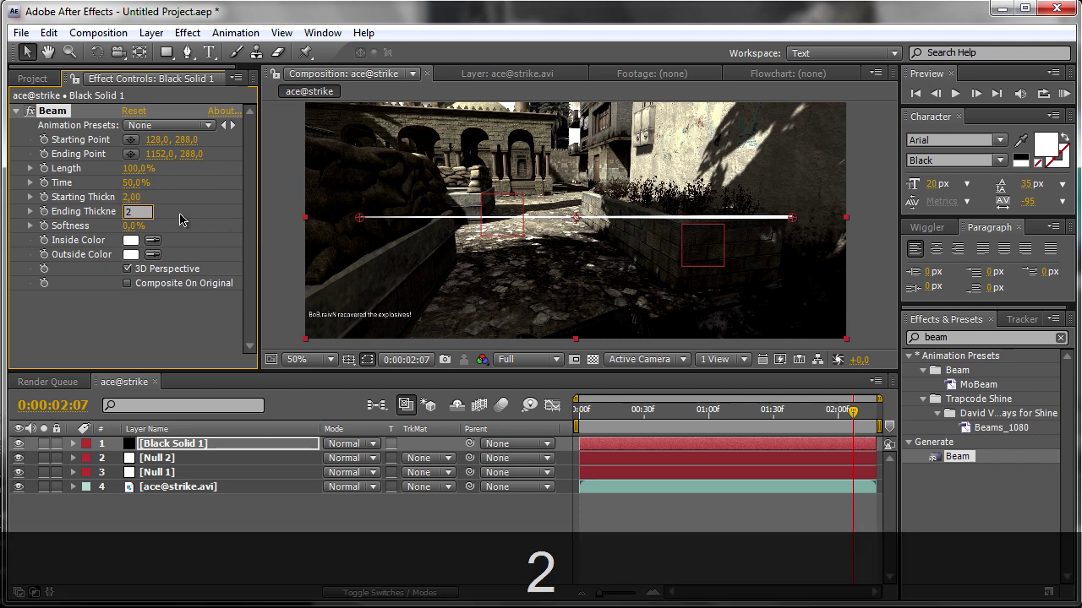
click(188, 218)
click(429, 520)
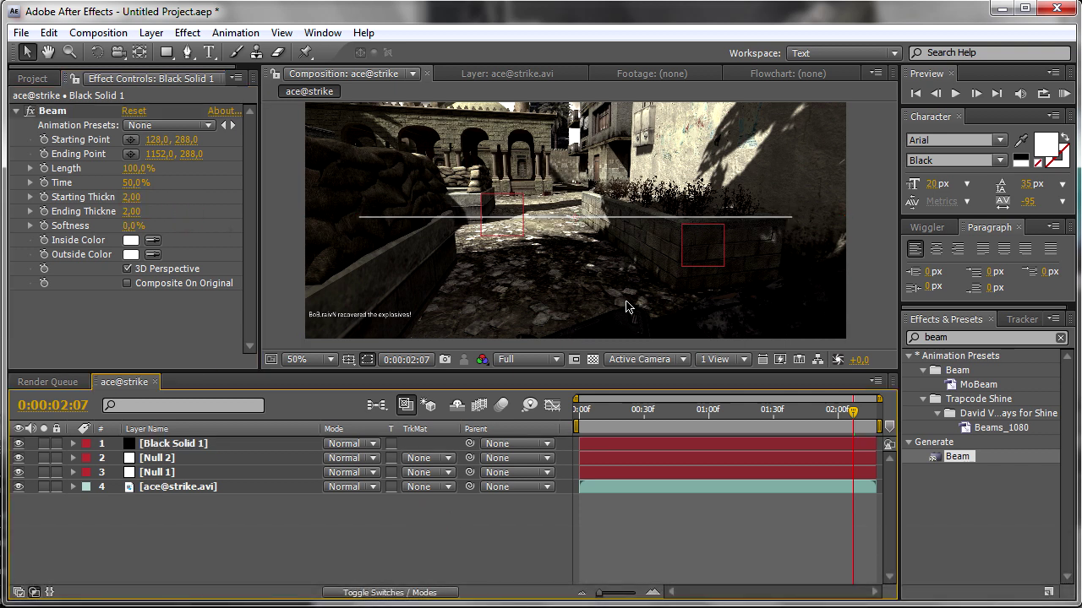
At 0:00:00:54, move the beam's start onto the left tracked box and its end onto the right.
drag(848, 408, 696, 409)
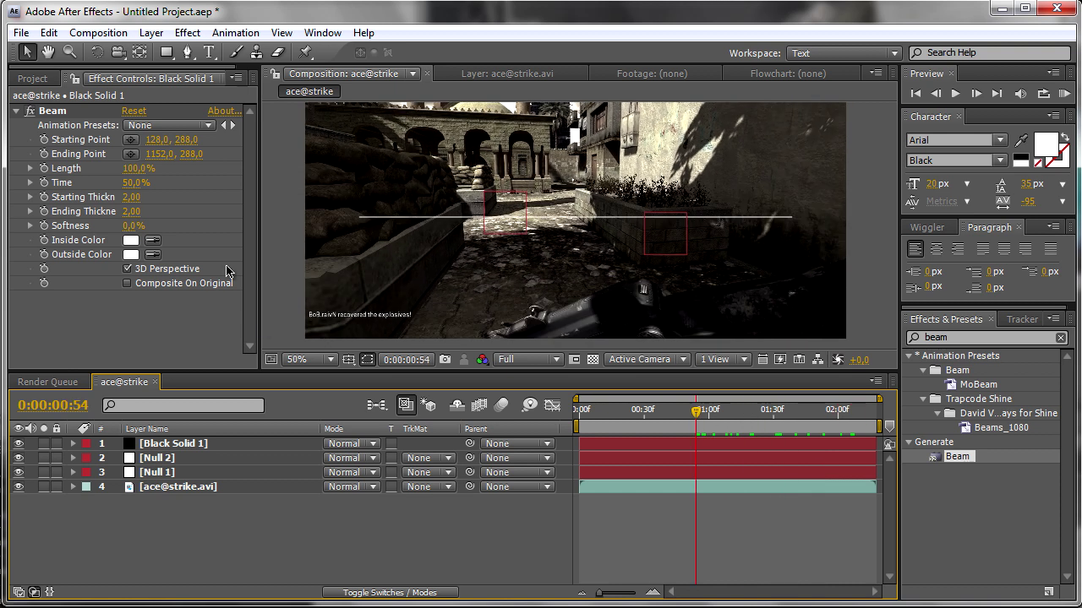
click(131, 140)
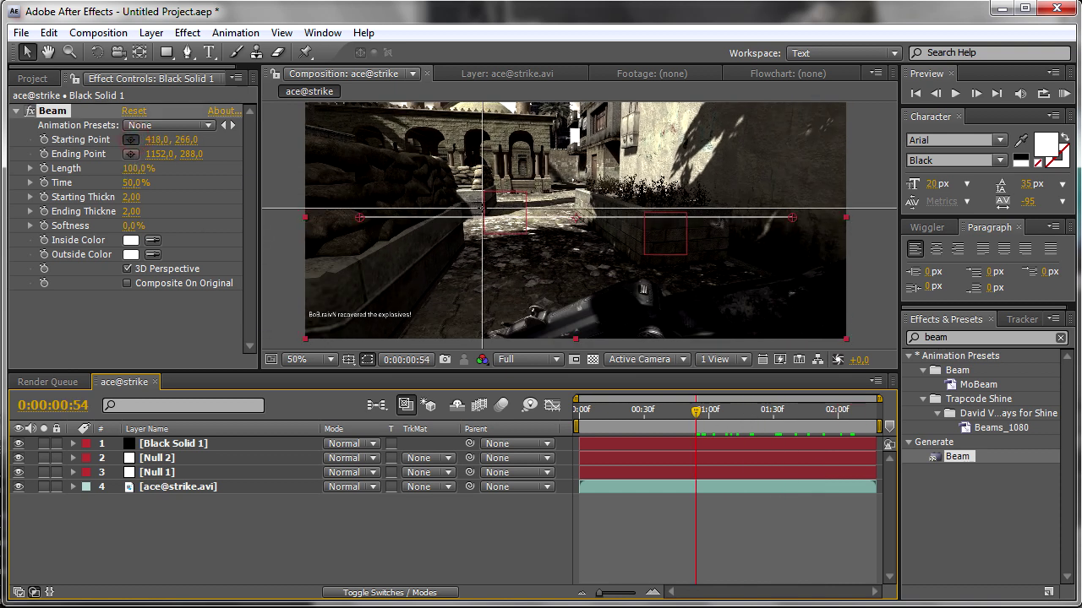
click(486, 210)
drag(490, 203, 489, 190)
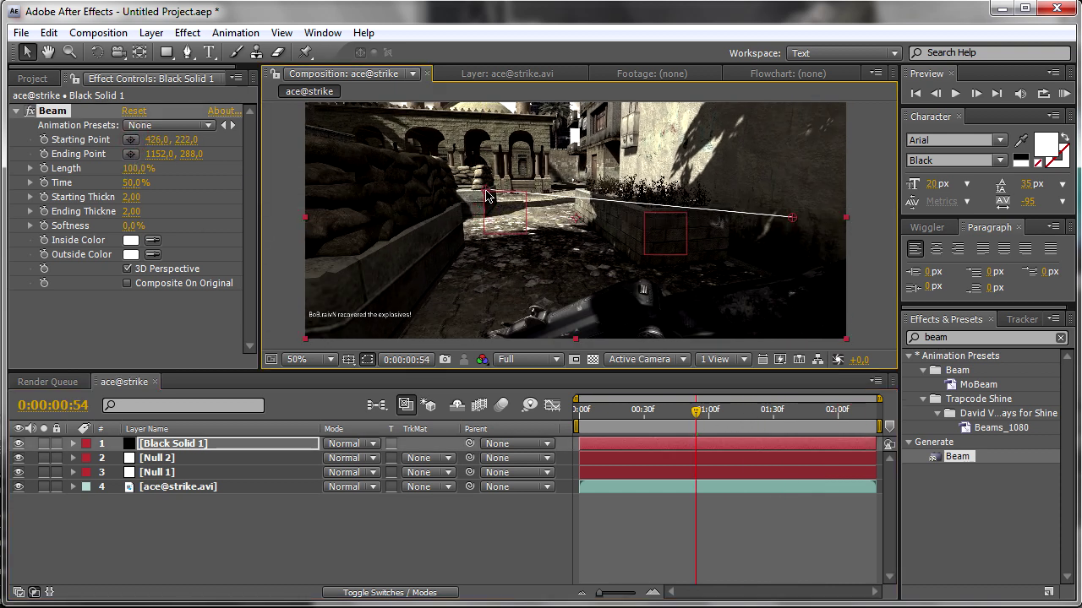
drag(796, 222, 646, 218)
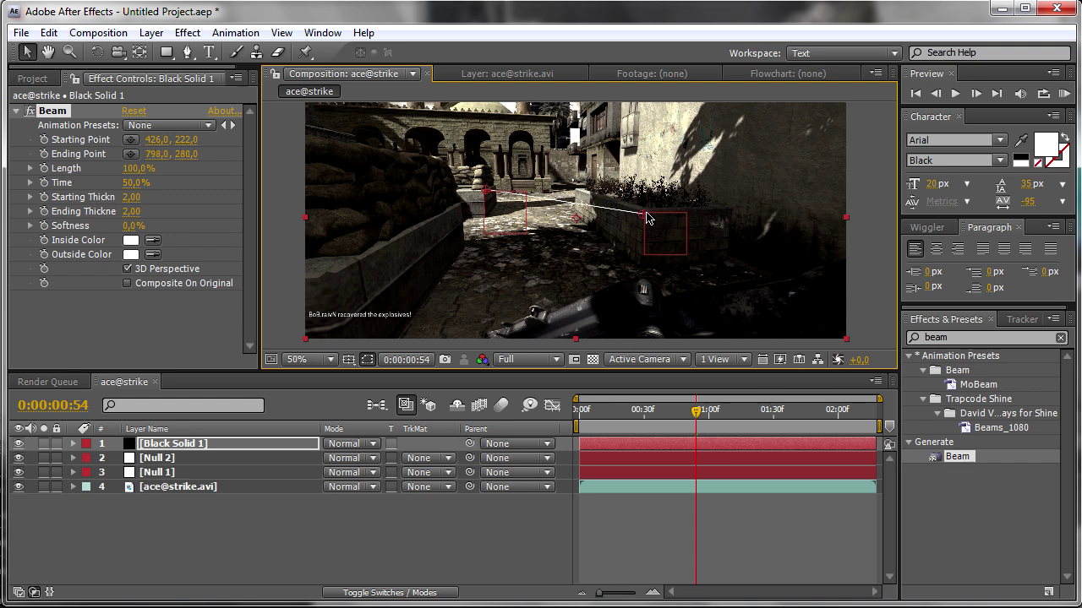
click(433, 540)
Reveal the Position properties of Null 2 and Null 1, then reselect Black Solid 1.
click(203, 463)
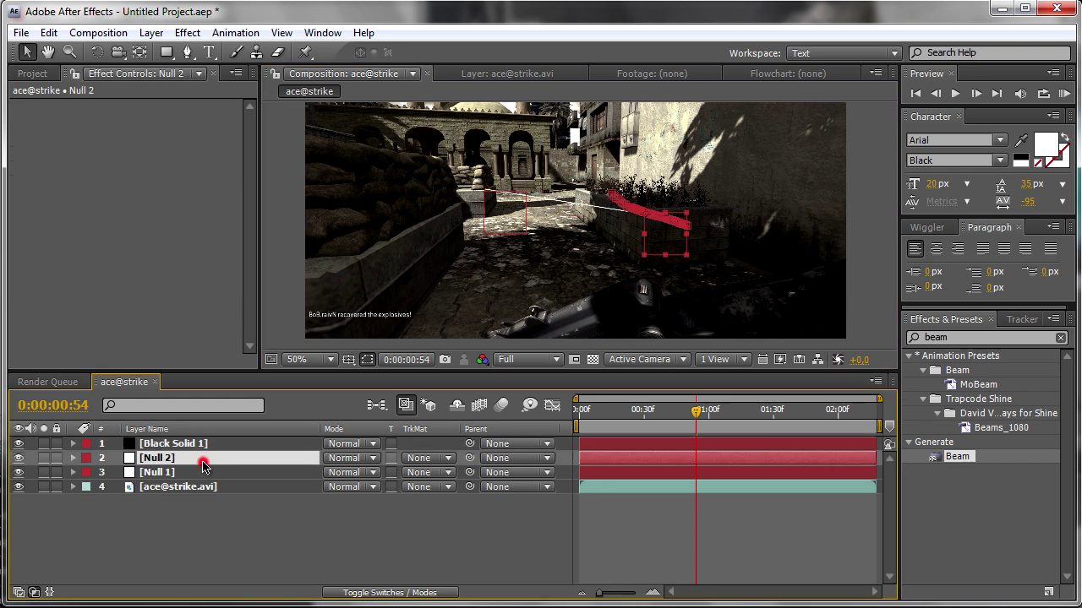
key(p)
click(196, 487)
key(p)
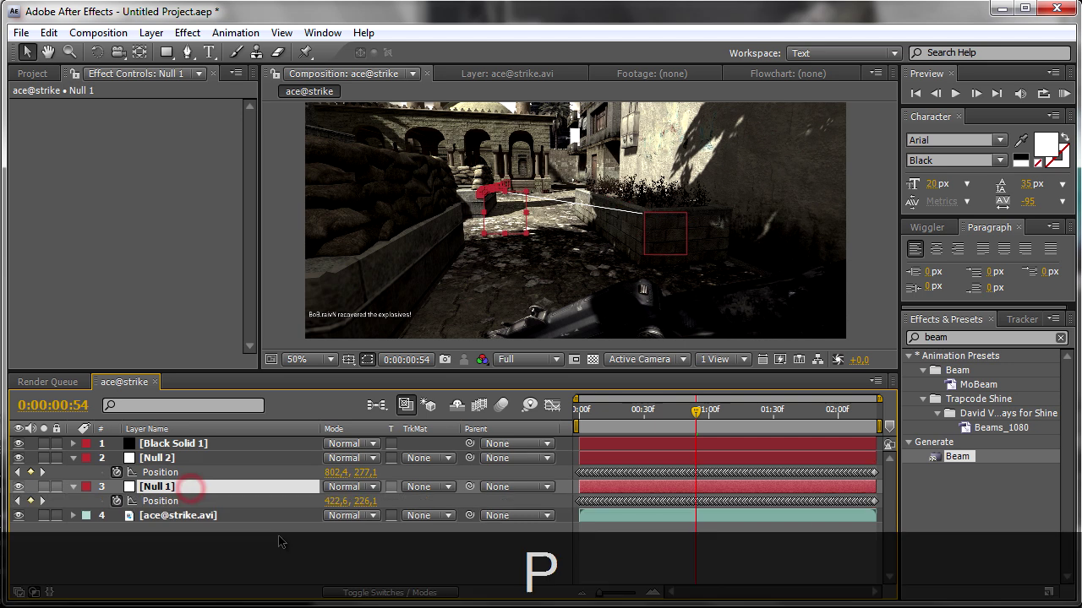
click(291, 545)
click(228, 444)
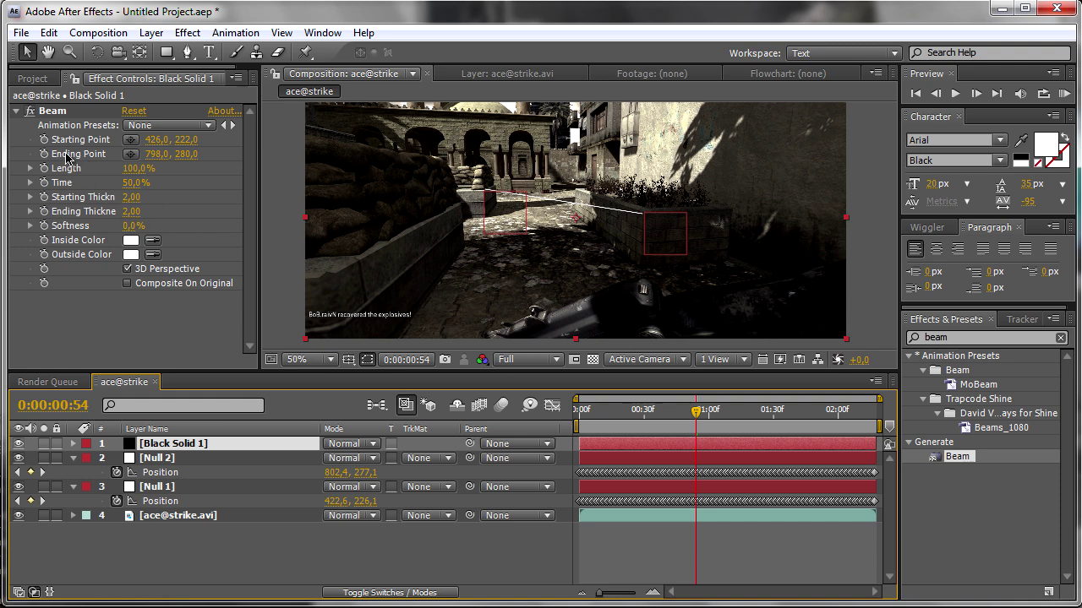
Link the Beam's Starting Point by expression to Null 1's Position.
alt+click(44, 140)
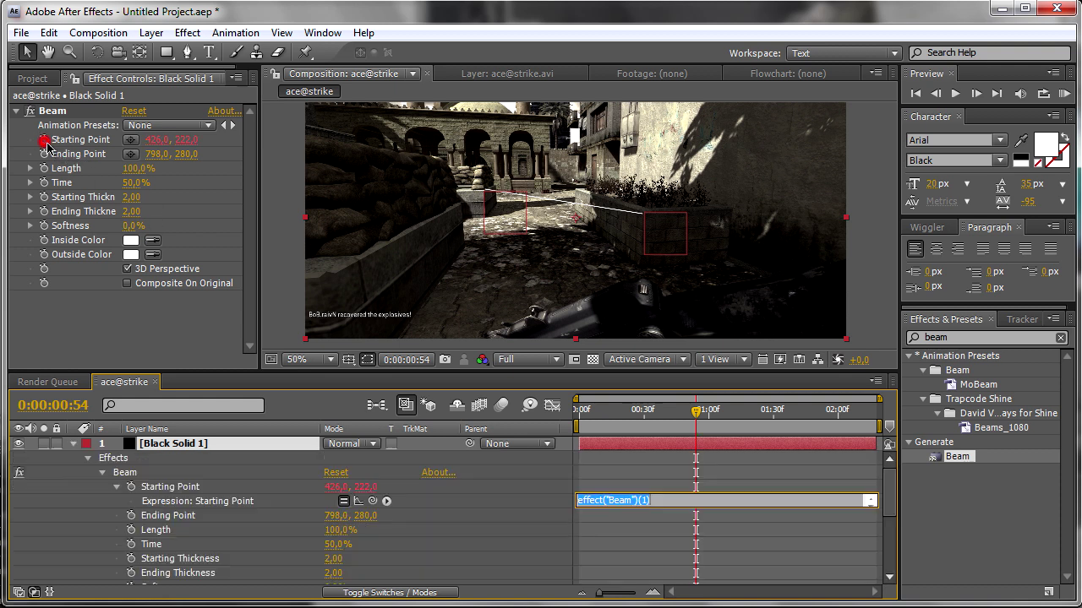
drag(372, 502, 223, 564)
click(594, 408)
drag(594, 408, 695, 410)
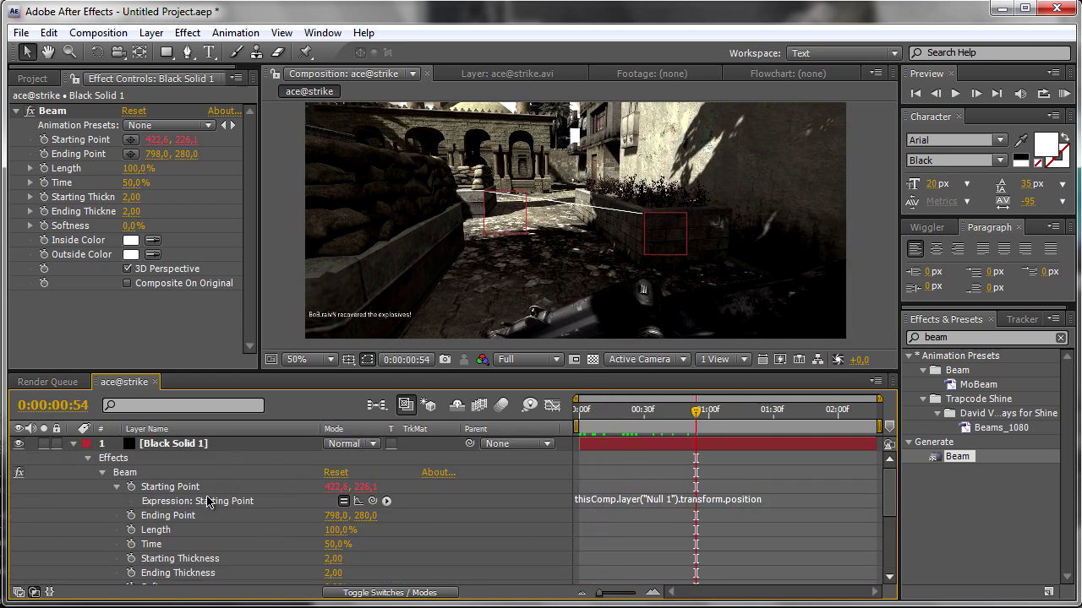
Link the Beam's Ending Point by expression to Null 2's Position.
alt+click(131, 515)
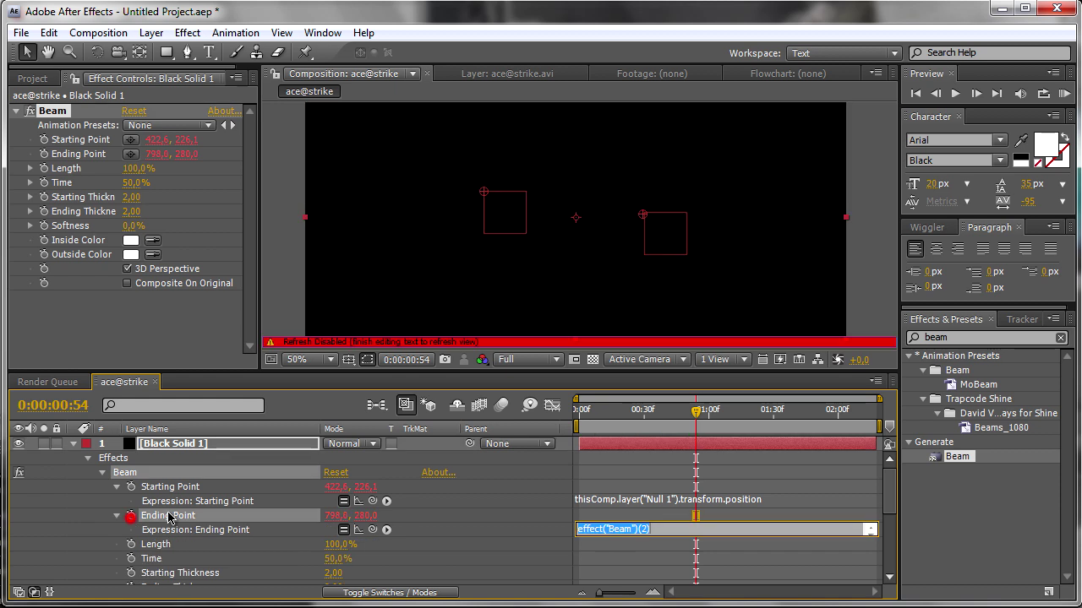
drag(373, 530, 241, 541)
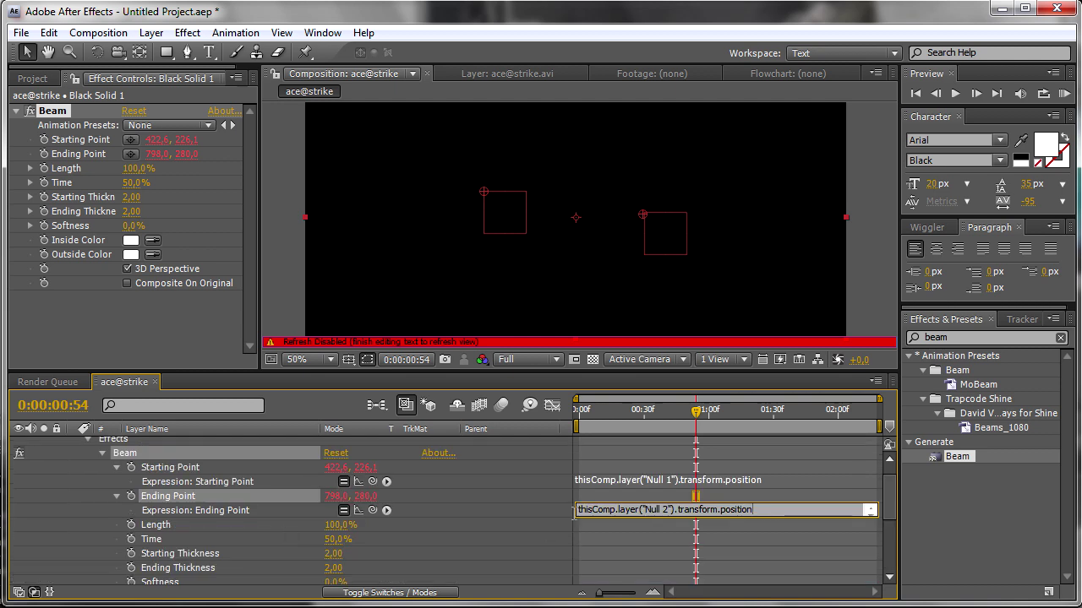
click(665, 493)
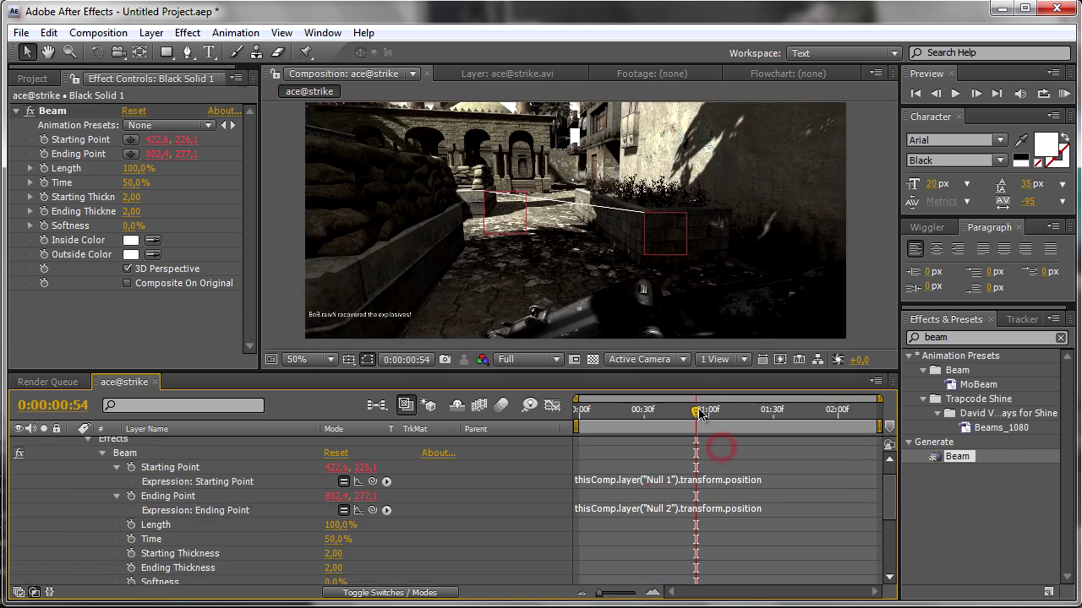
Collapse all layer properties, hide Null 1 and Null 2, and scrub ahead to check the beam.
mouse_move(701, 410)
mouse_down()
mouse_move(643, 411)
mouse_move(707, 411)
mouse_move(685, 410)
mouse_up()
key(ctrl+a)
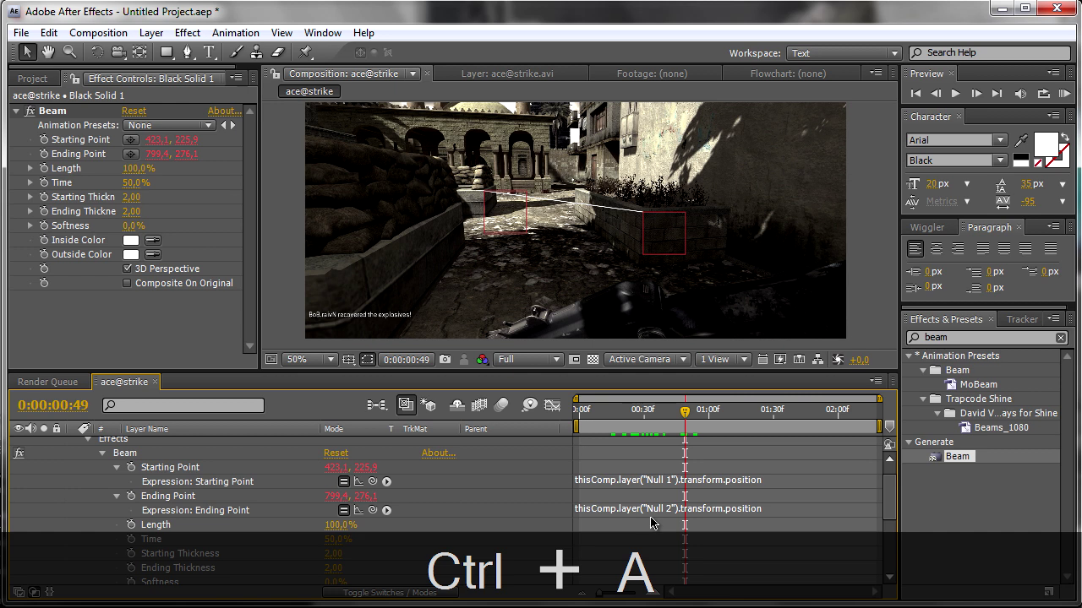
key(u)
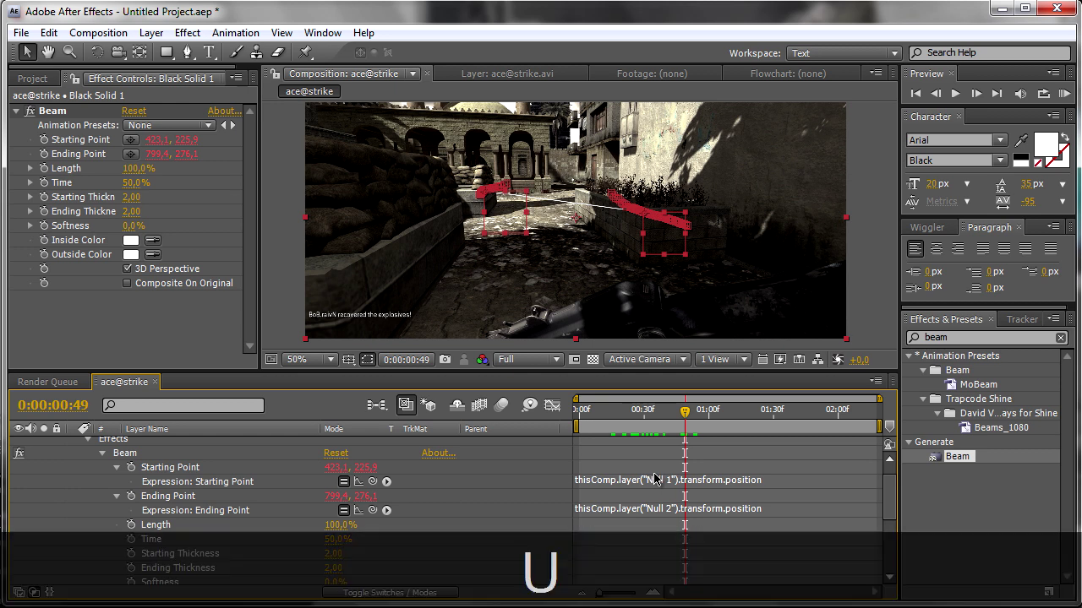
click(686, 513)
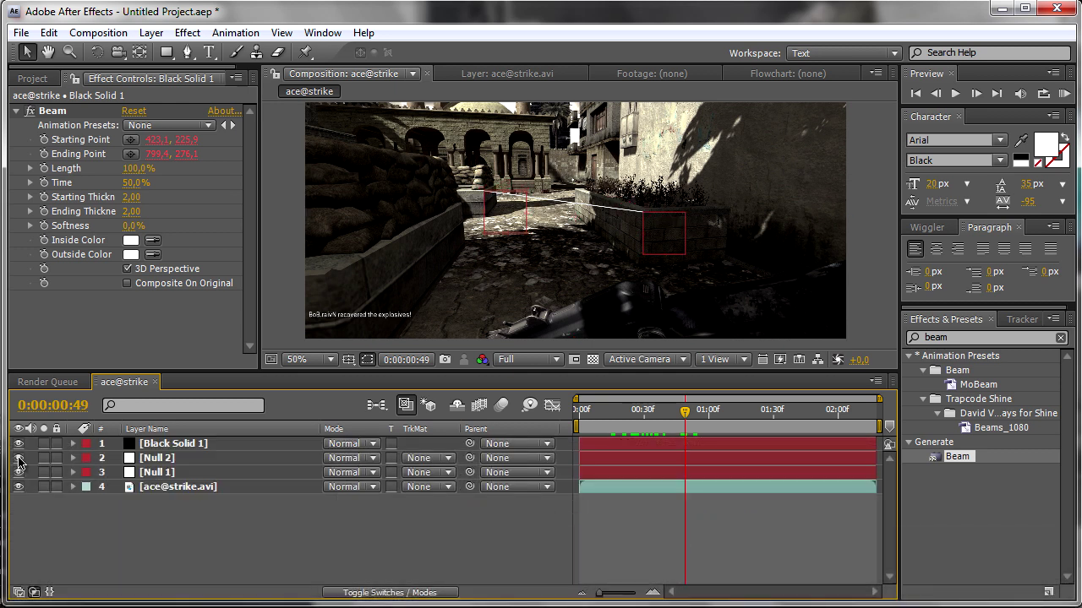
drag(19, 457, 19, 472)
drag(685, 411, 719, 412)
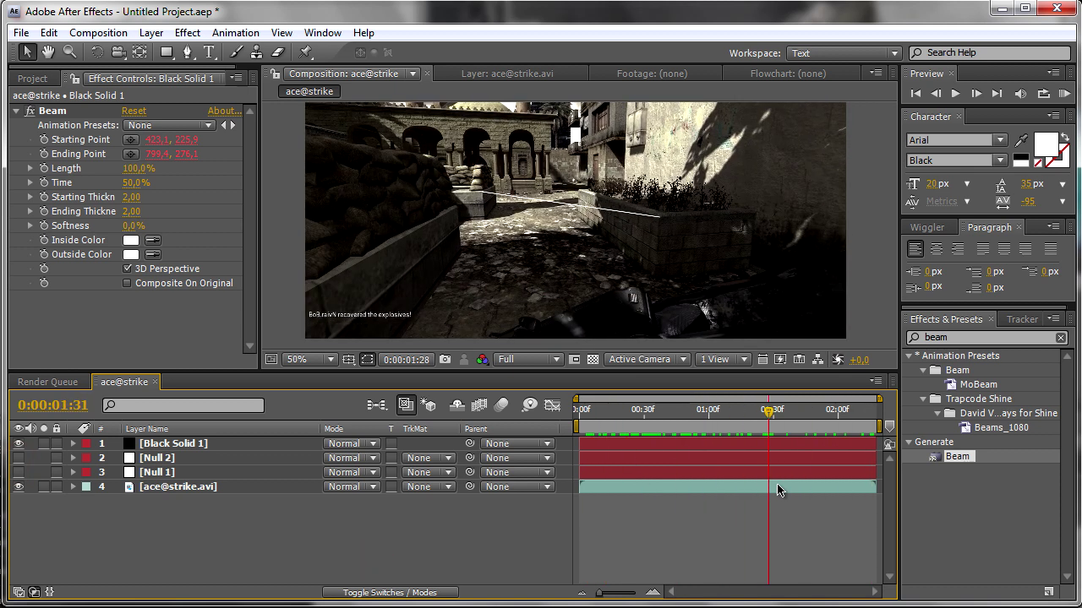
click(817, 411)
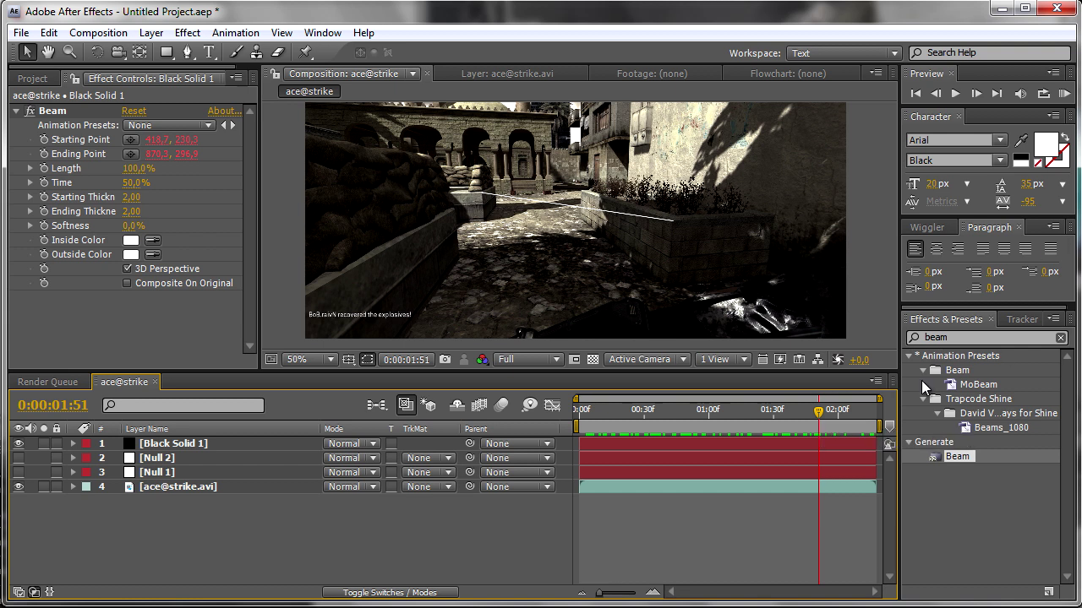
drag(820, 411, 844, 440)
click(1065, 93)
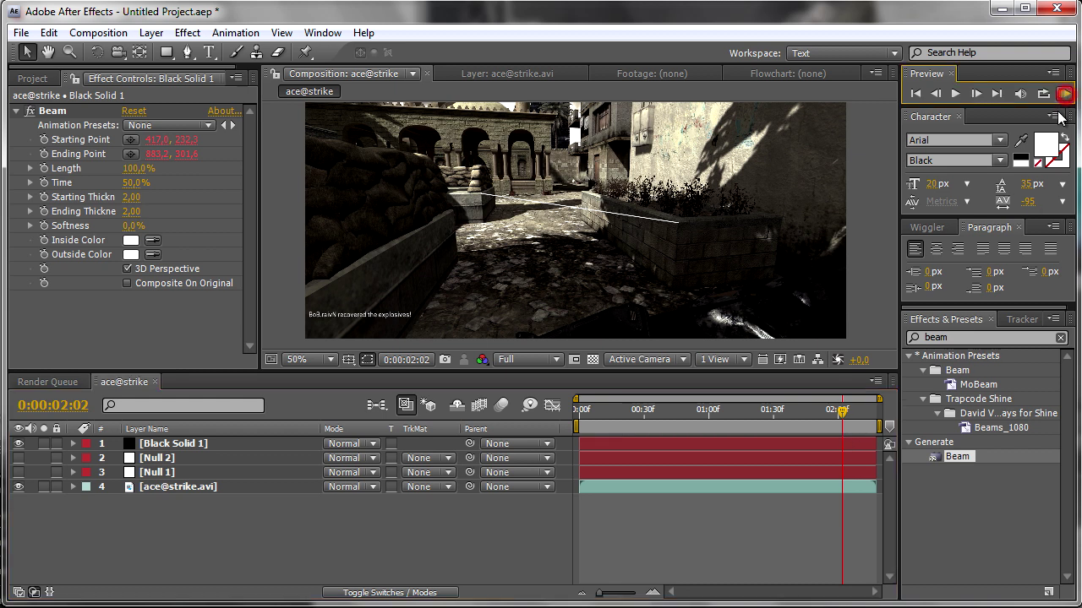